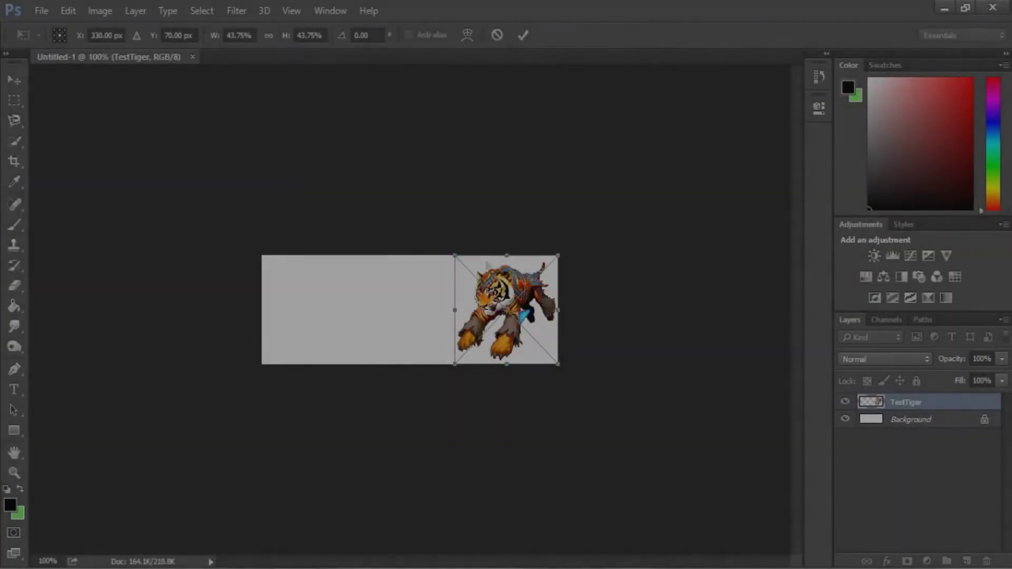
# Enlarge the TestTiger with Free Transform, shift it left, and scale it up further.
pyautogui.moveTo(454, 364); pyautogui.dragTo(419, 452)
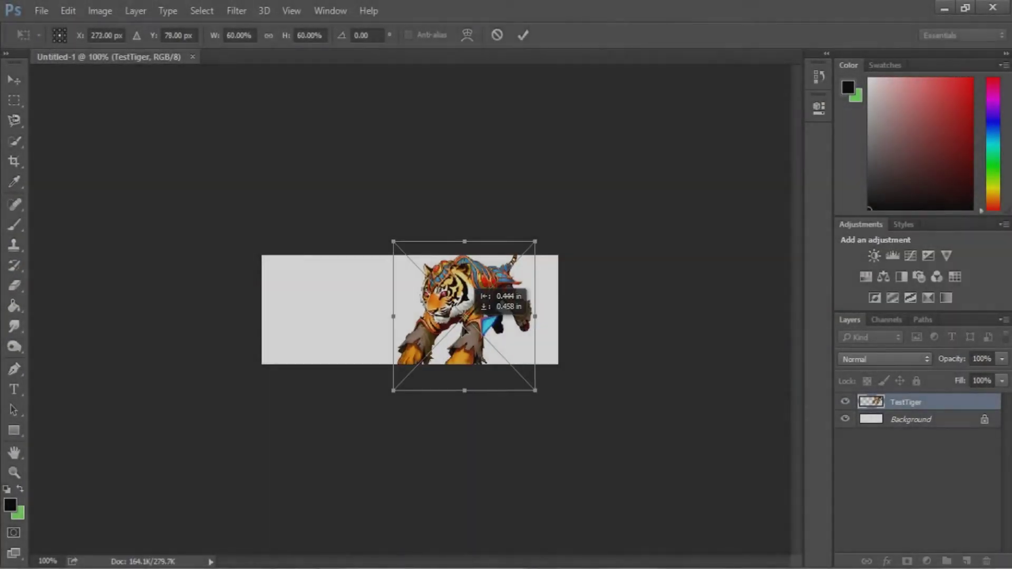
pyautogui.press('Return')
pyautogui.press('v')
pyautogui.moveTo(529, 267); pyautogui.dragTo(459, 266)
pyautogui.hotkey('ctrl', 't')
pyautogui.moveTo(350, 240); pyautogui.dragTo(311, 227)
pyautogui.press('Return')
# Duplicate TestTiger three times and move copy 3 to the banner's middle.
pyautogui.rightClick(905, 407)
pyautogui.click(648, 113)
pyautogui.click(640, 172)
pyautogui.rightClick(905, 403)
pyautogui.click(648, 113)
pyautogui.click(640, 172)
pyautogui.rightClick(904, 403)
pyautogui.click(649, 112)
pyautogui.click(635, 173)
pyautogui.moveTo(316, 305); pyautogui.dragTo(404, 306)
# Add fourth and fifth tiger copies, spread them across the banner, and merge all copies.
pyautogui.rightClick(904, 403)
pyautogui.click(649, 112)
pyautogui.press('Return')
pyautogui.rightClick(905, 403)
pyautogui.click(649, 113)
pyautogui.click(635, 174)
pyautogui.moveTo(343, 337); pyautogui.dragTo(474, 348)
pyautogui.keyDown('shift'); pyautogui.click(928, 475); pyautogui.keyUp('shift')
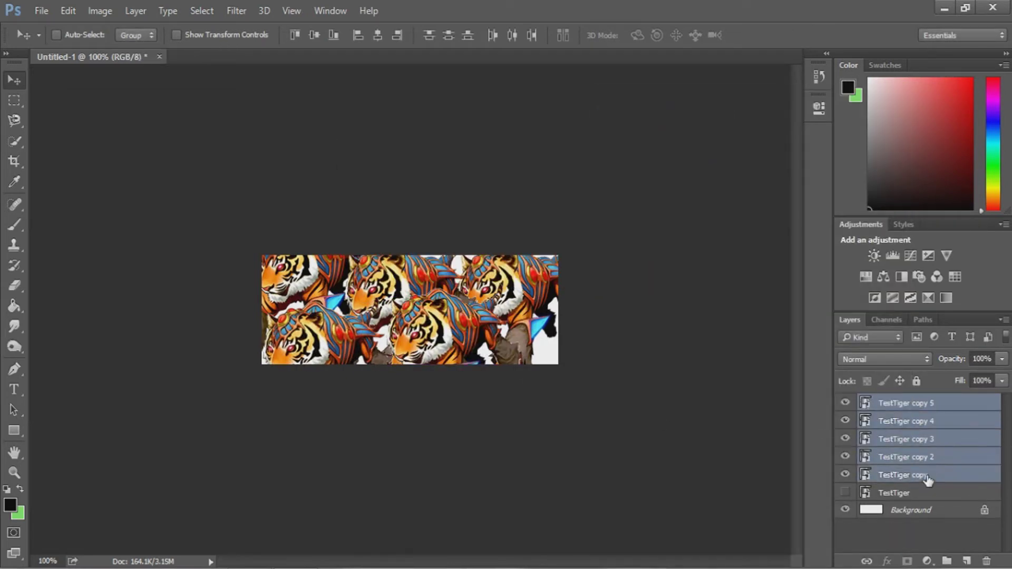
pyautogui.hotkey('ctrl', 'e')
# Size the Smudge brush and smudge the merged tigers into brown streaks.
pyautogui.click(14, 326)
pyautogui.click(69, 35)
pyautogui.click(677, 175)
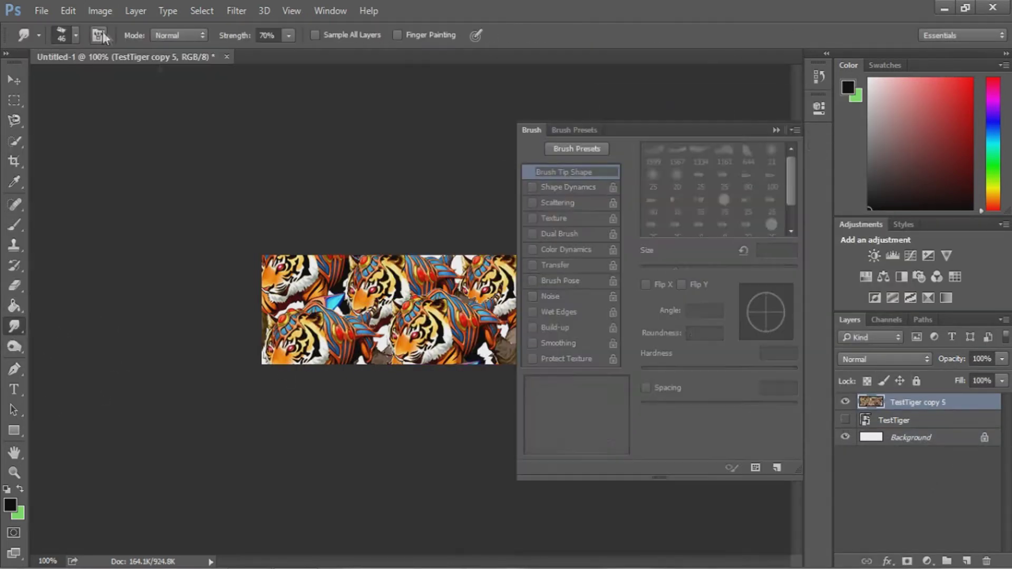
pyautogui.press('F5')
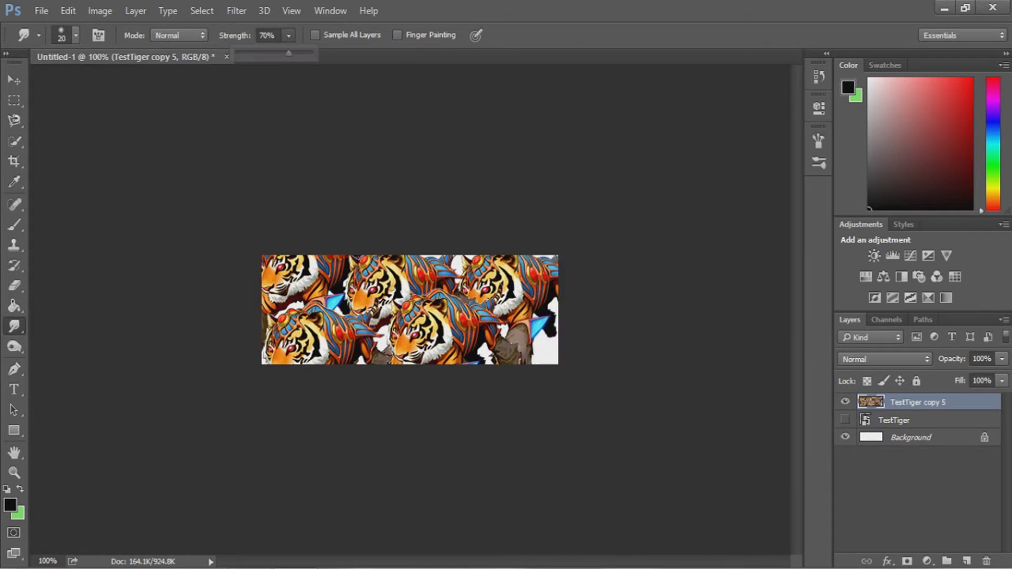
pyautogui.click(982, 375)
pyautogui.click(68, 35)
pyautogui.moveTo(50, 84); pyautogui.dragTo(71, 85)
pyautogui.press('Return')
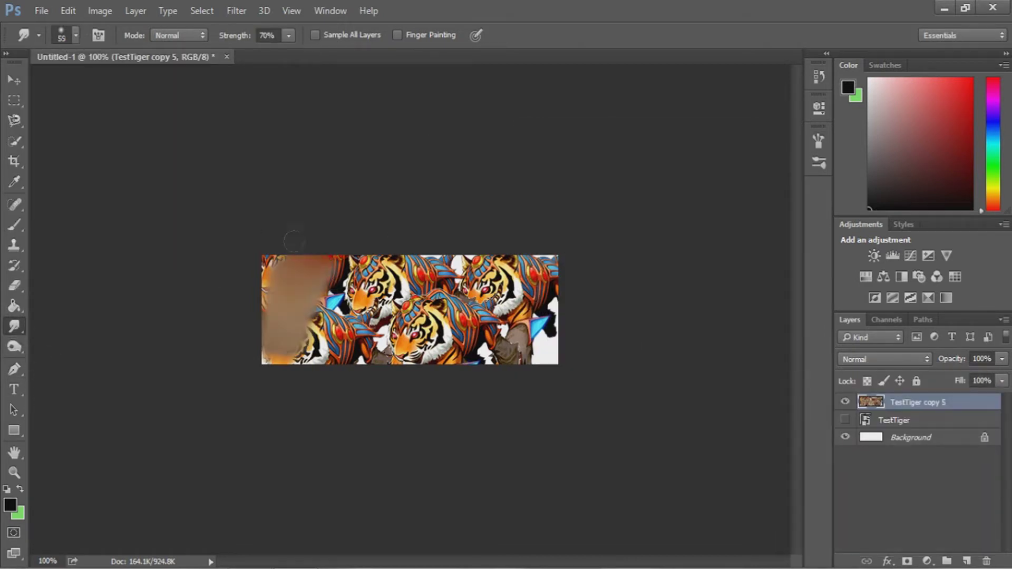
pyautogui.click(98, 35)
pyautogui.press('F5')
pyautogui.moveTo(266, 274)
pyautogui.mouseDown()
pyautogui.moveTo(407, 363)
pyautogui.moveTo(556, 237)
pyautogui.moveTo(697, 280)
pyautogui.mouseUp()
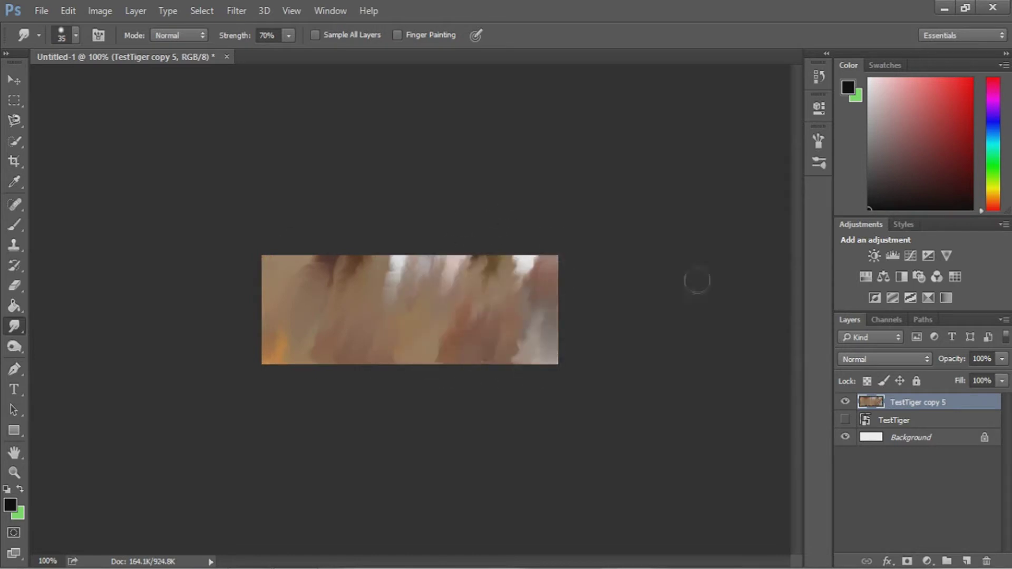
# Add a Gradient Map adjustment using the purple-to-orange gradient.
pyautogui.click(926, 561)
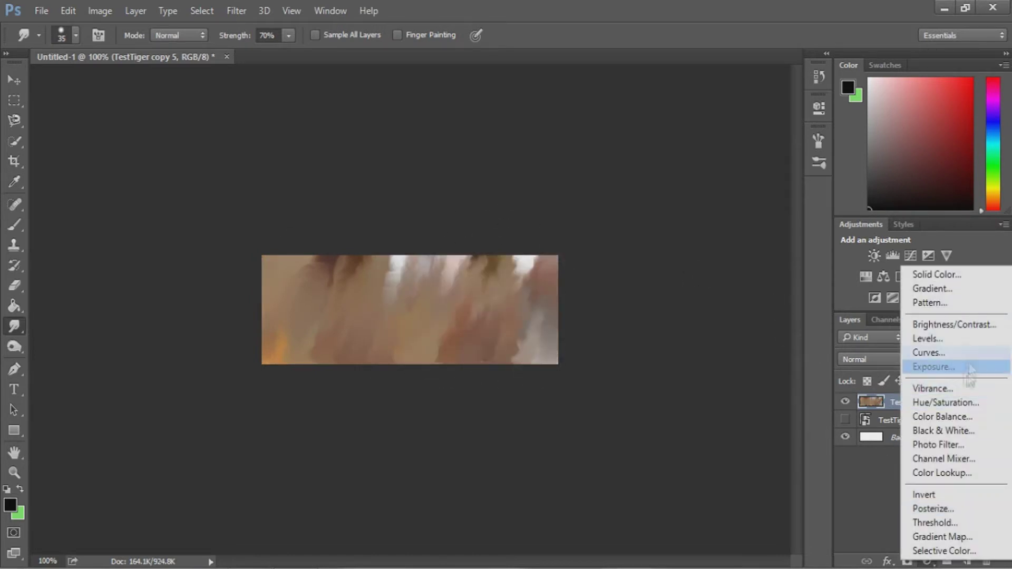
pyautogui.click(923, 541)
pyautogui.click(725, 150)
pyautogui.click(627, 98)
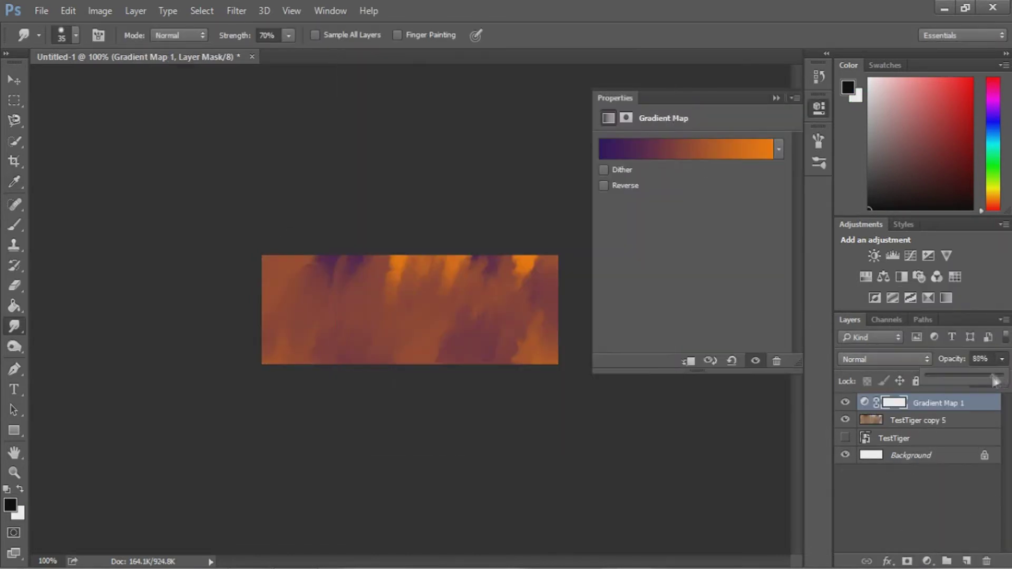
# Move the original TestTiger above the smudged layer and make it visible.
pyautogui.press('v')
pyautogui.moveTo(896, 403); pyautogui.dragTo(875, 428)
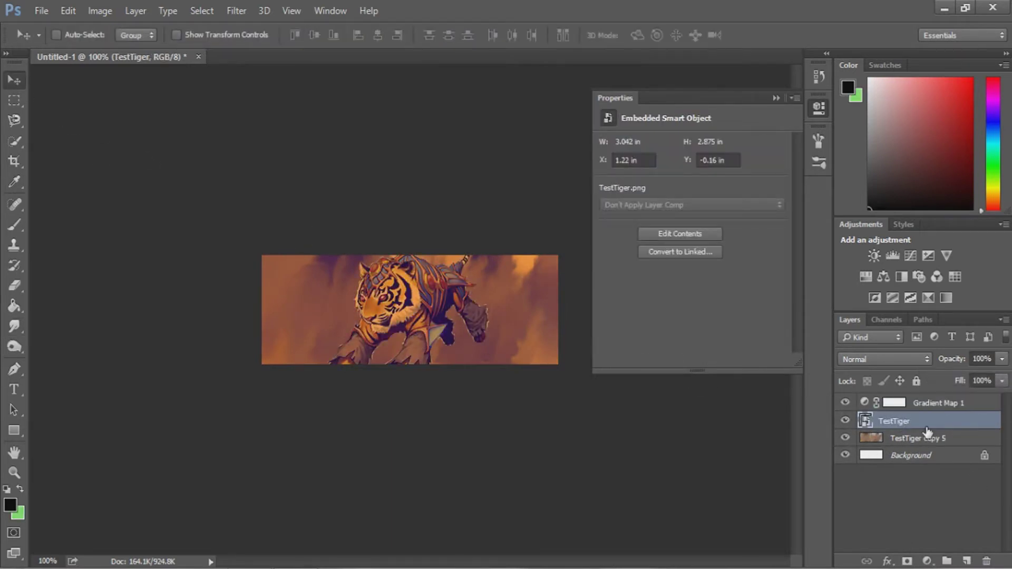
pyautogui.click(819, 108)
pyautogui.click(14, 326)
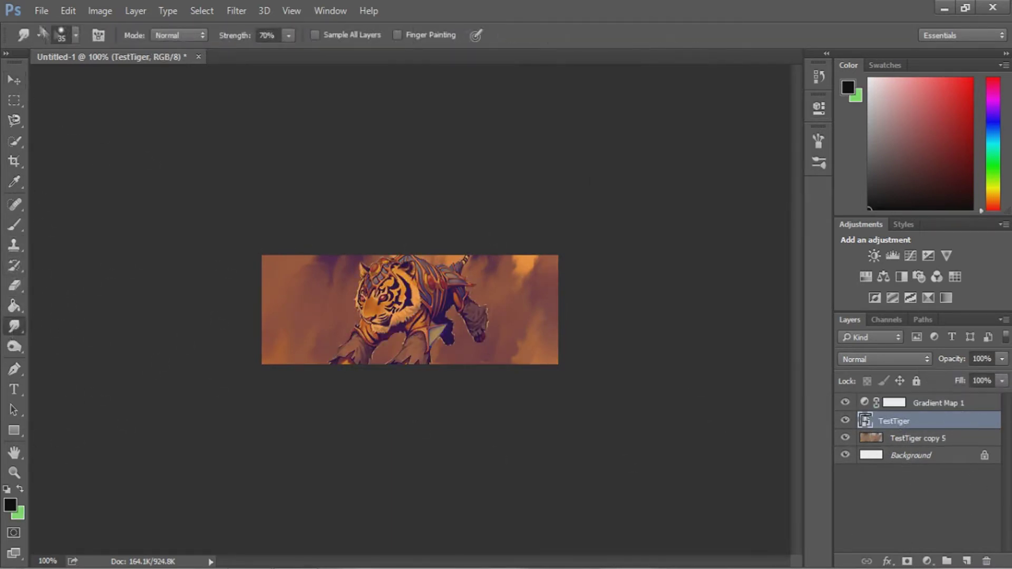
# Shrink the smudge brush for light edge smudging.
pyautogui.click(75, 35)
pyautogui.moveTo(94, 83); pyautogui.dragTo(91, 85)
pyautogui.press('Return')
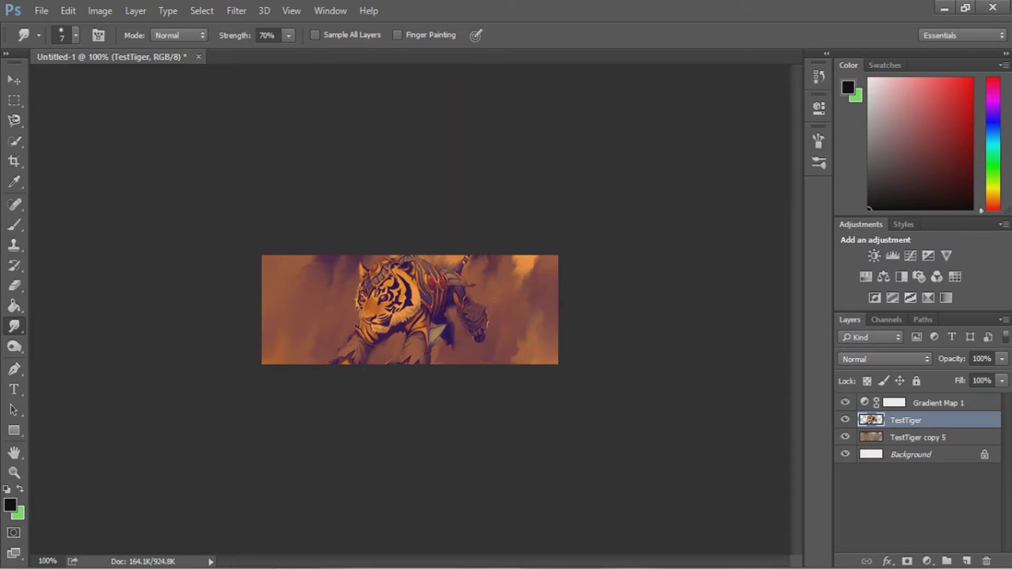
# Set TestTiger to Overlay blending and shift it about 60 px right.
pyautogui.click(885, 359)
pyautogui.click(850, 143)
pyautogui.click(886, 359)
pyautogui.click(864, 195)
pyautogui.press('v')
pyautogui.moveTo(464, 280); pyautogui.dragTo(496, 279)
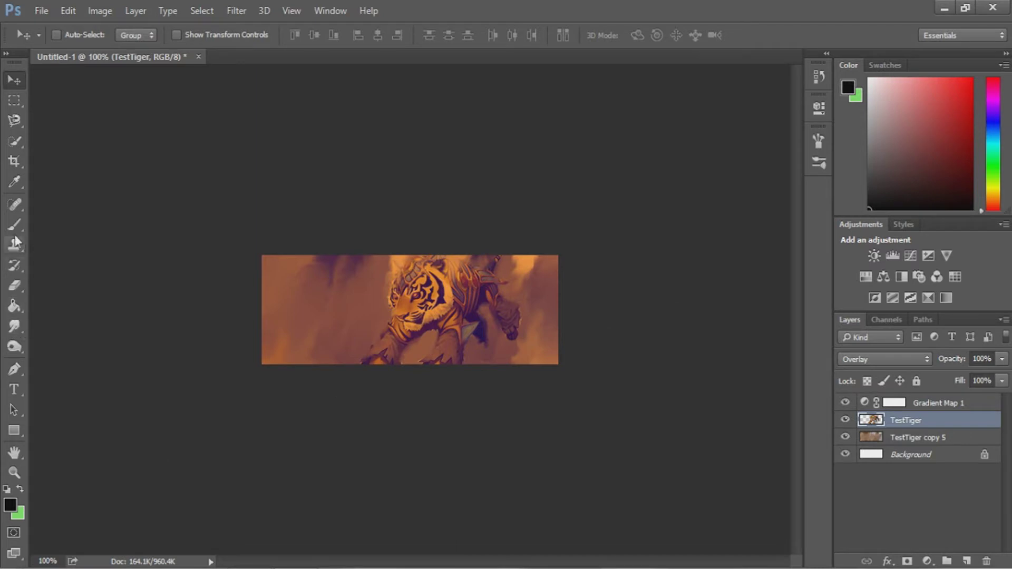
# Set the foreground to white and choose a small soft round brush.
pyautogui.click(9, 505)
pyautogui.click(459, 248)
pyautogui.click(795, 237)
pyautogui.click(15, 225)
pyautogui.click(75, 35)
pyautogui.click(78, 150)
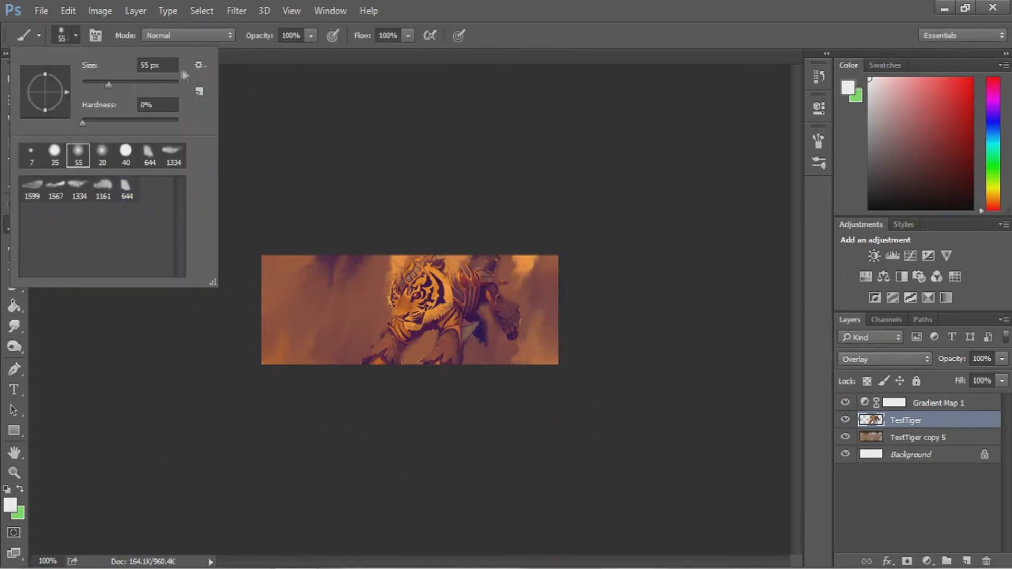
pyautogui.moveTo(106, 83); pyautogui.dragTo(95, 82)
pyautogui.press('Return')
# Add Layer 1 and dab white light; a trial Screen 59% setting is undone.
pyautogui.click(967, 561)
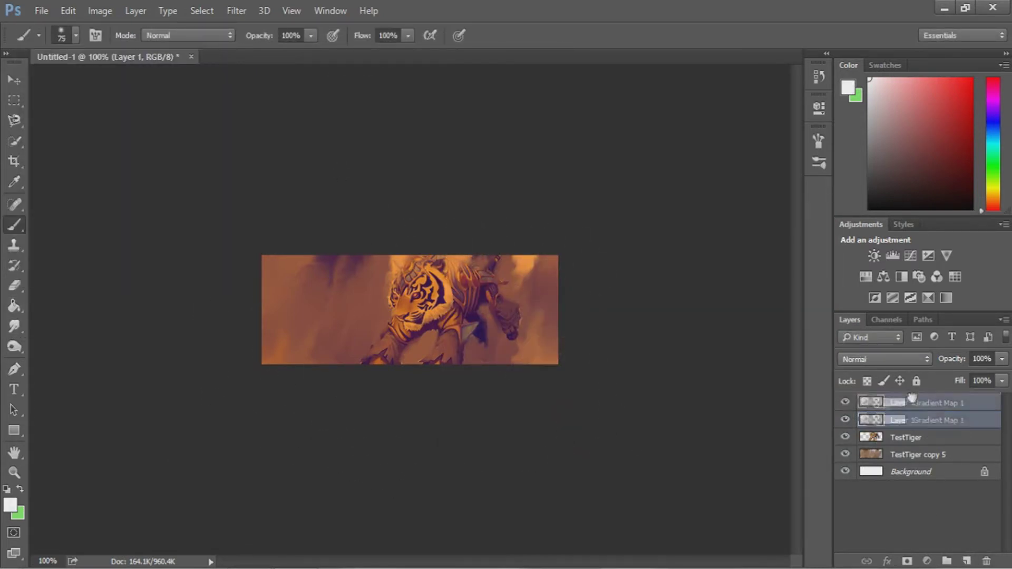
pyautogui.click(469, 257)
pyautogui.click(884, 359)
pyautogui.click(864, 152)
pyautogui.click(1001, 360)
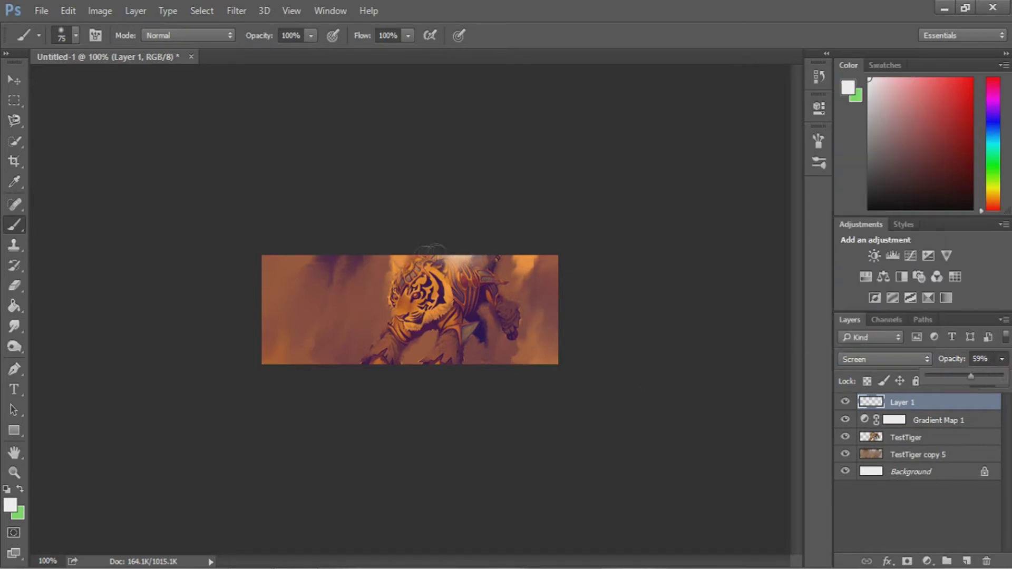
pyautogui.moveTo(996, 376); pyautogui.dragTo(974, 376)
pyautogui.hotkey('ctrl', 'alt', 'z')
pyautogui.hotkey('ctrl', 'alt', 'z')
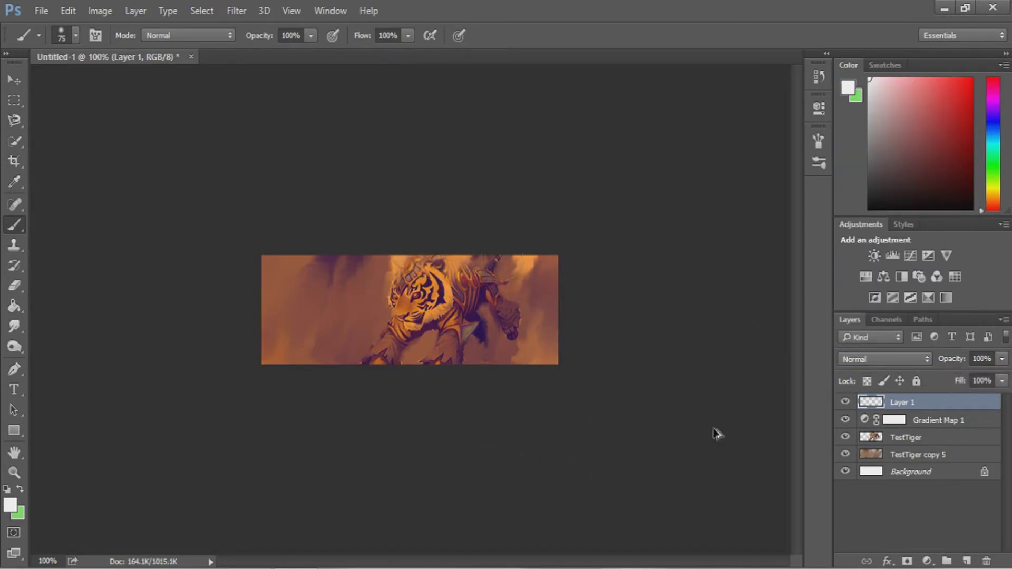
# Paint a larger soft white glow over the tiger's top on Layer 1.
pyautogui.click(75, 35)
pyautogui.click(369, 261)
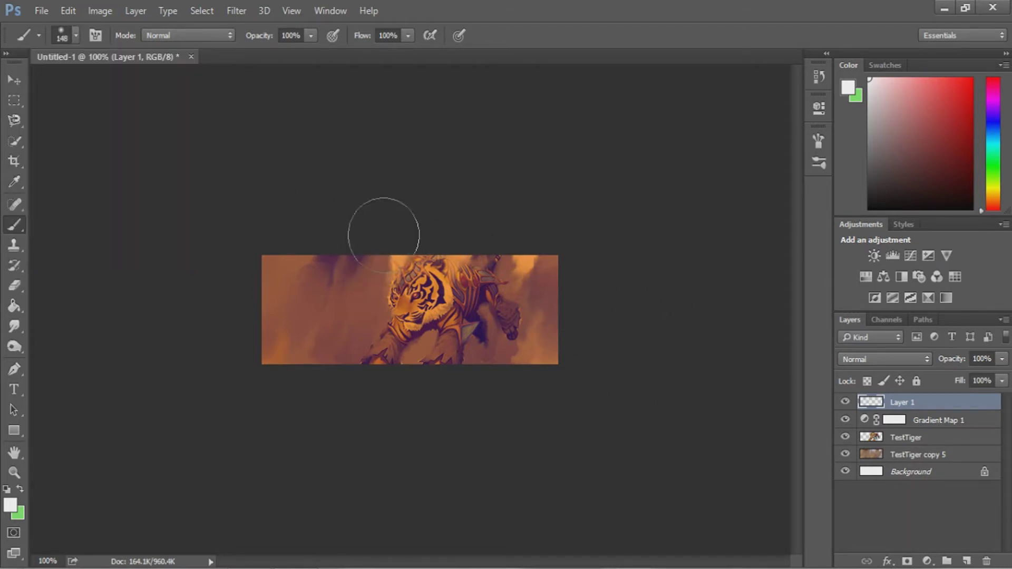
pyautogui.rightClick(14, 347)
pyautogui.click(63, 342)
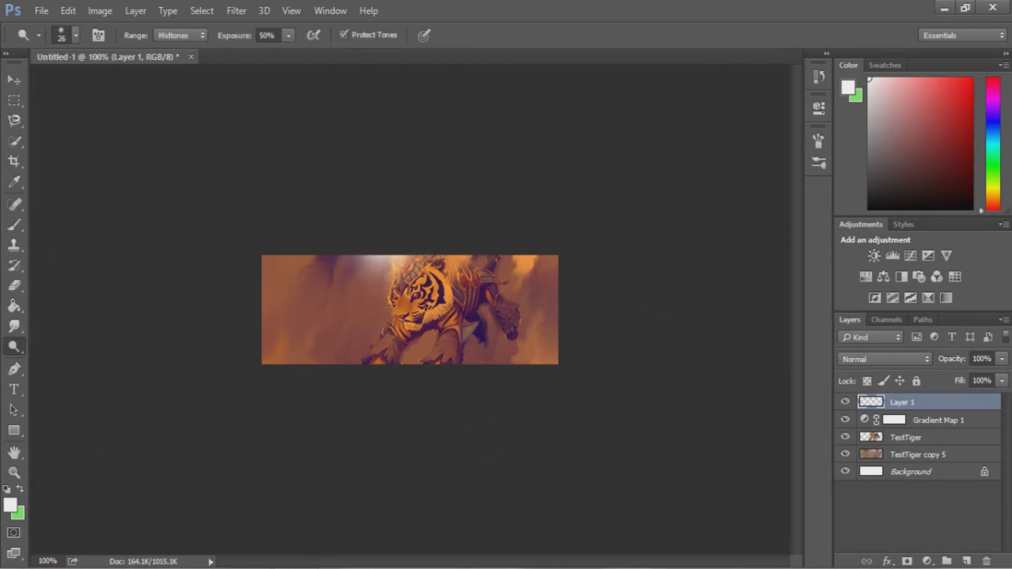
pyautogui.hotkey('alt', '[')
pyautogui.hotkey('alt', '[')
pyautogui.rightClick(14, 347)
pyautogui.click(53, 359)
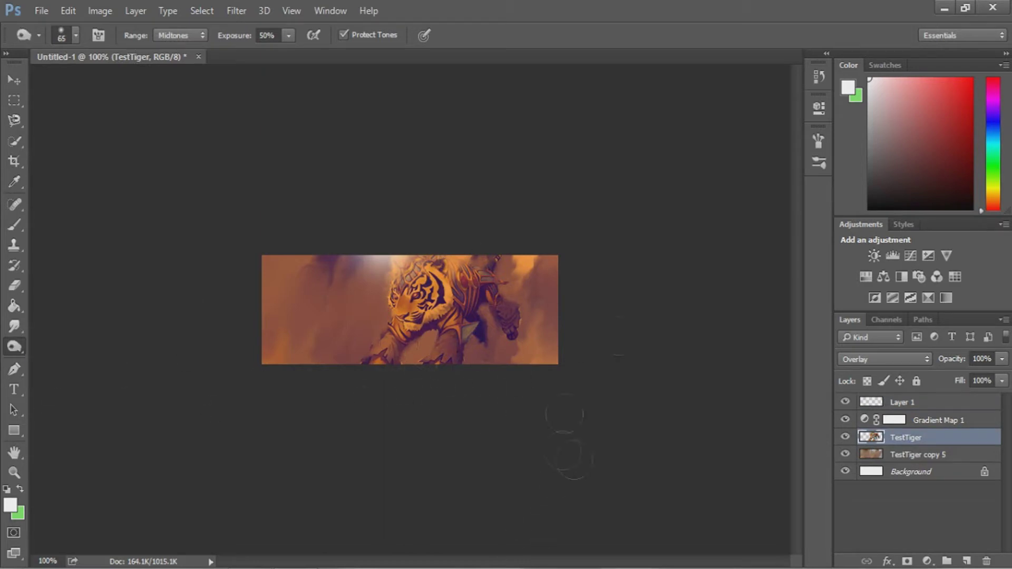
pyautogui.click(906, 454)
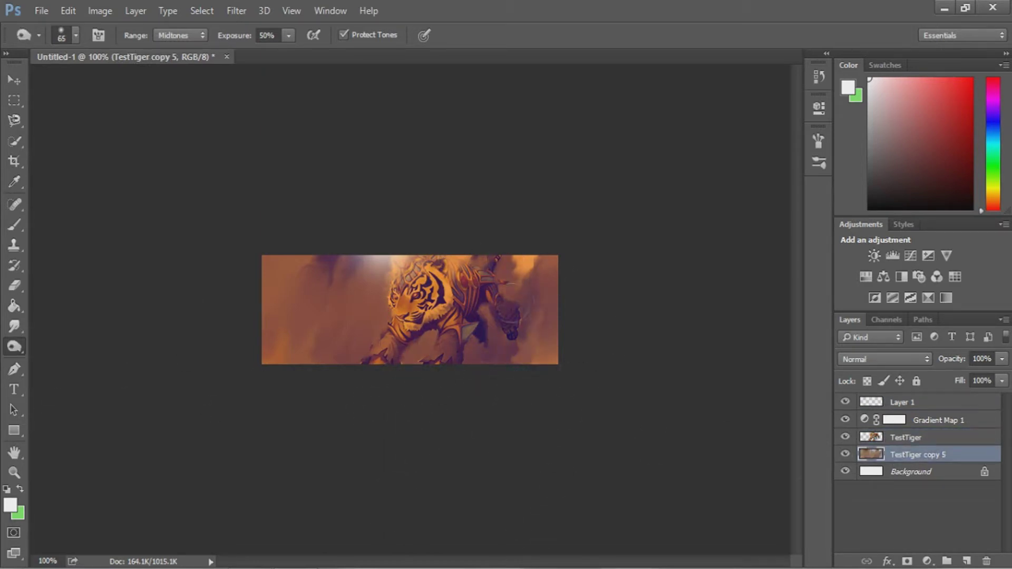
pyautogui.click(959, 441)
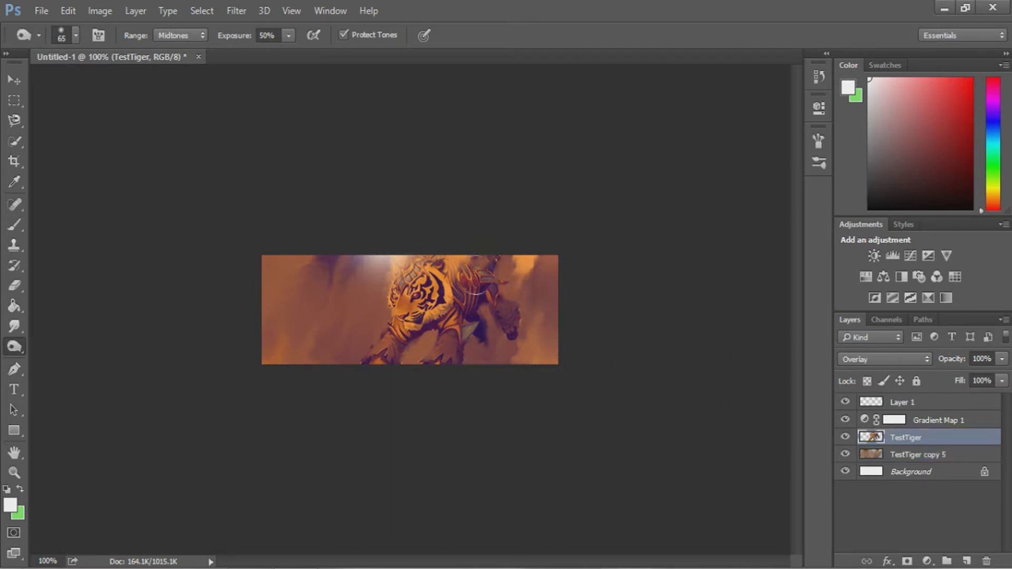
pyautogui.click(967, 561)
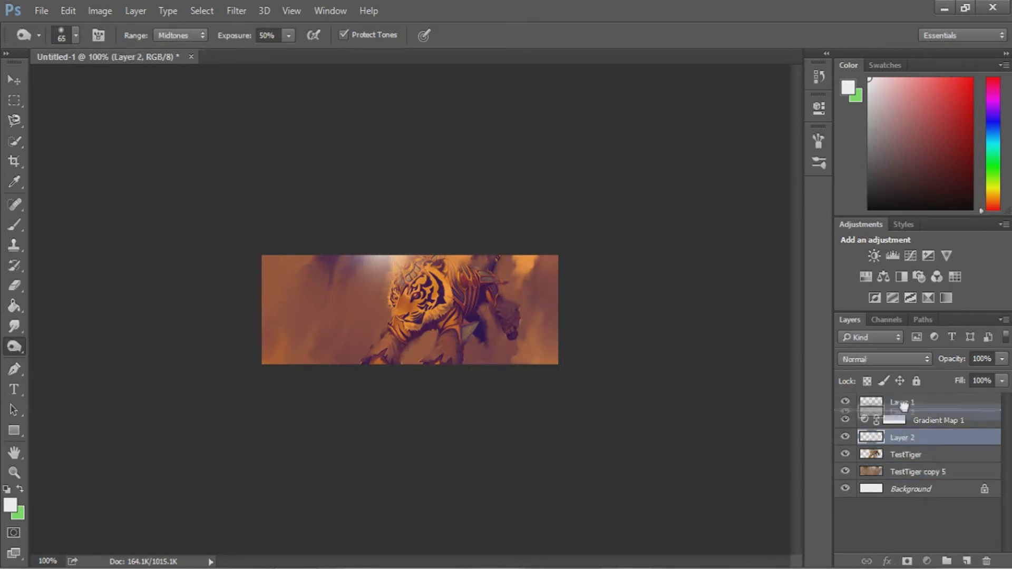
pyautogui.moveTo(902, 437); pyautogui.dragTo(902, 398)
pyautogui.press('Delete')
pyautogui.click(907, 454)
pyautogui.press('2')
pyautogui.press('3')
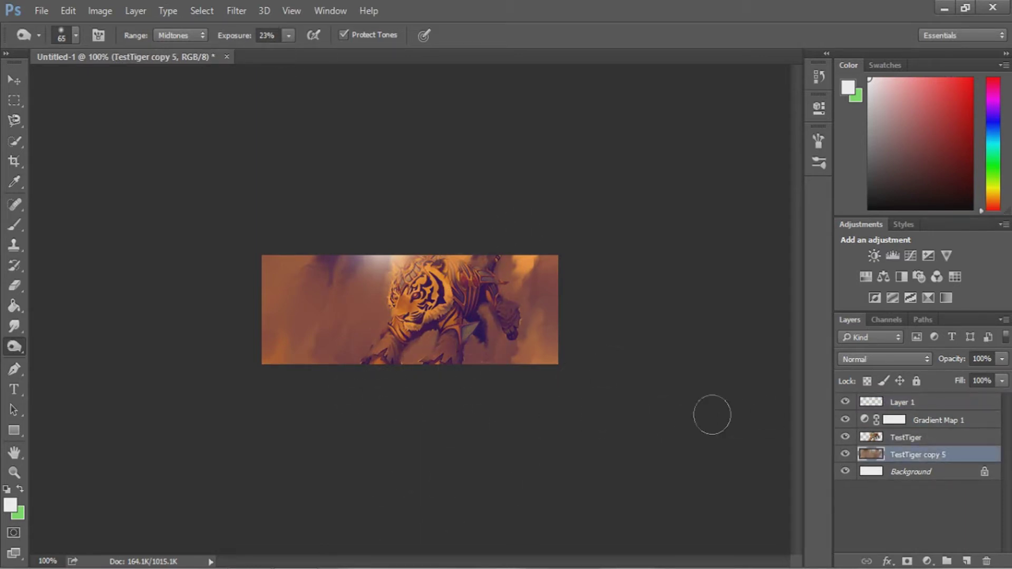
pyautogui.click(901, 402)
pyautogui.press('v')
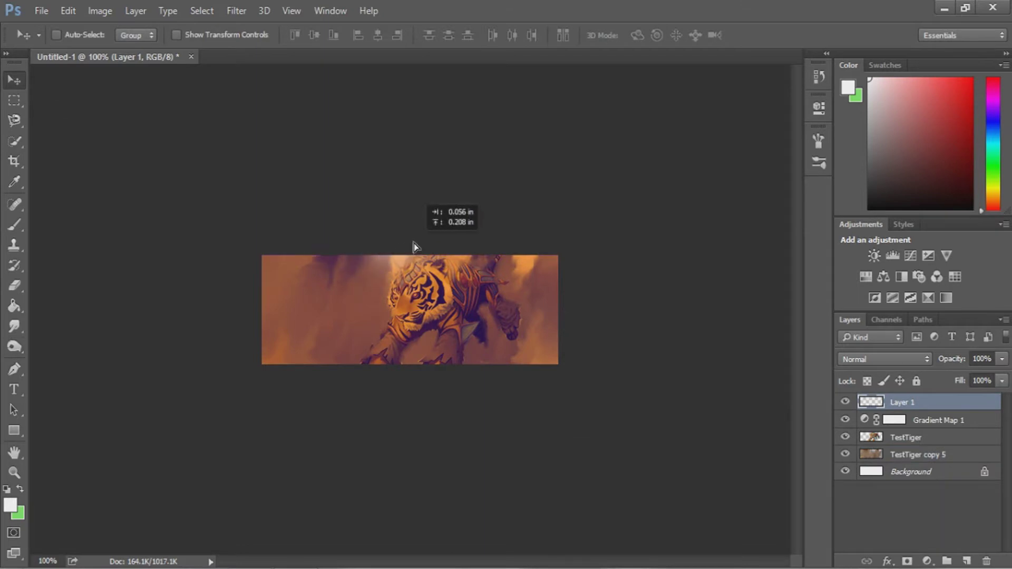
# Lower Layer 1's opacity to 69%, undoing an accidental layer move.
pyautogui.moveTo(902, 402); pyautogui.dragTo(910, 429)
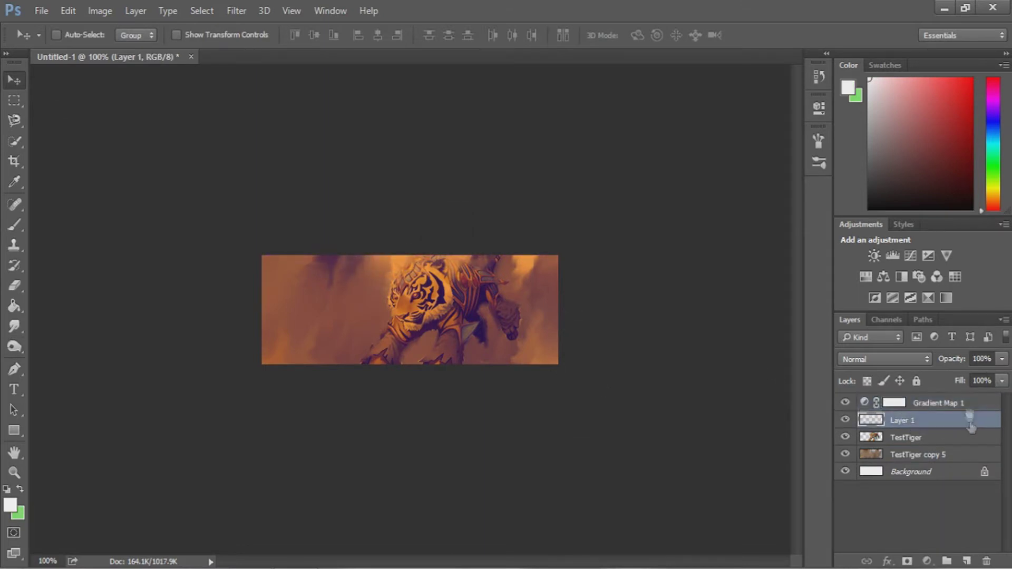
pyautogui.hotkey('ctrl', 'z')
pyautogui.click(1002, 359)
pyautogui.moveTo(1004, 375); pyautogui.dragTo(978, 381)
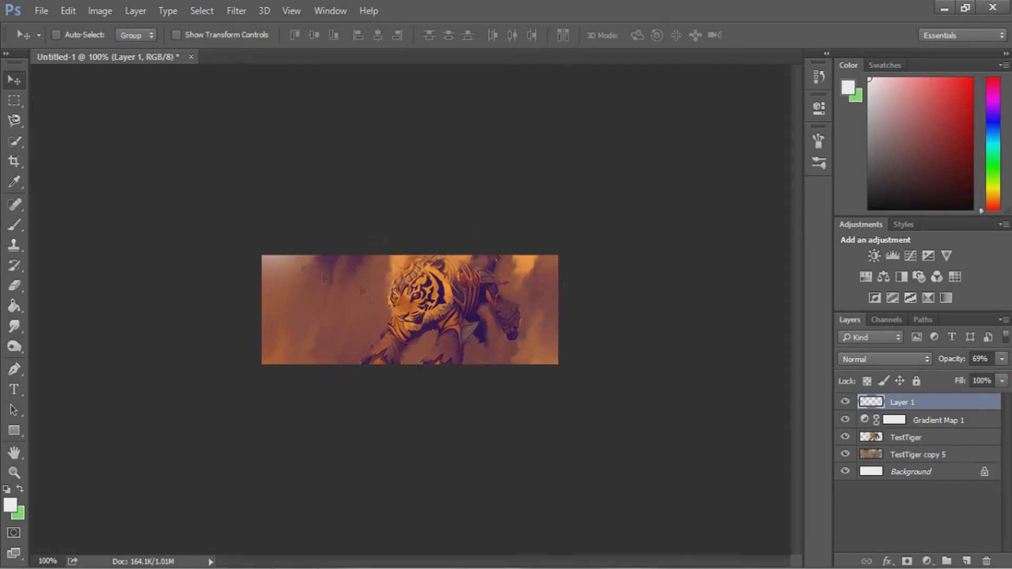
# Duplicate Layer 1 as Layer 1 copy and rotate it by -15°.
pyautogui.hotkey('ctrl', 'alt', 't')
pyautogui.moveTo(337, 232); pyautogui.dragTo(300, 226)
pyautogui.press('Return')
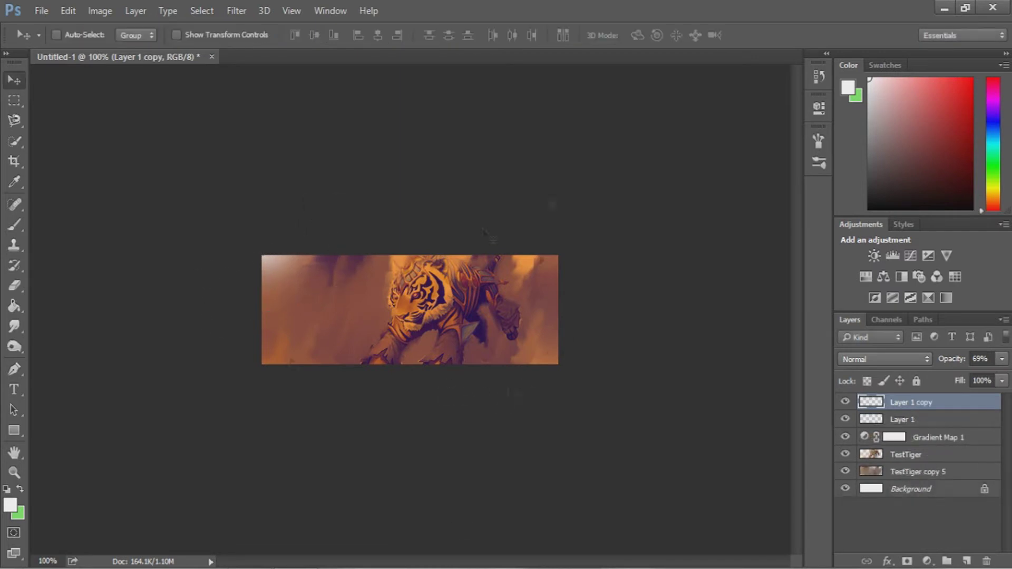
pyautogui.press('o')
pyautogui.hotkey('alt', '[')
pyautogui.hotkey('alt', '[')
pyautogui.hotkey('alt', '[')
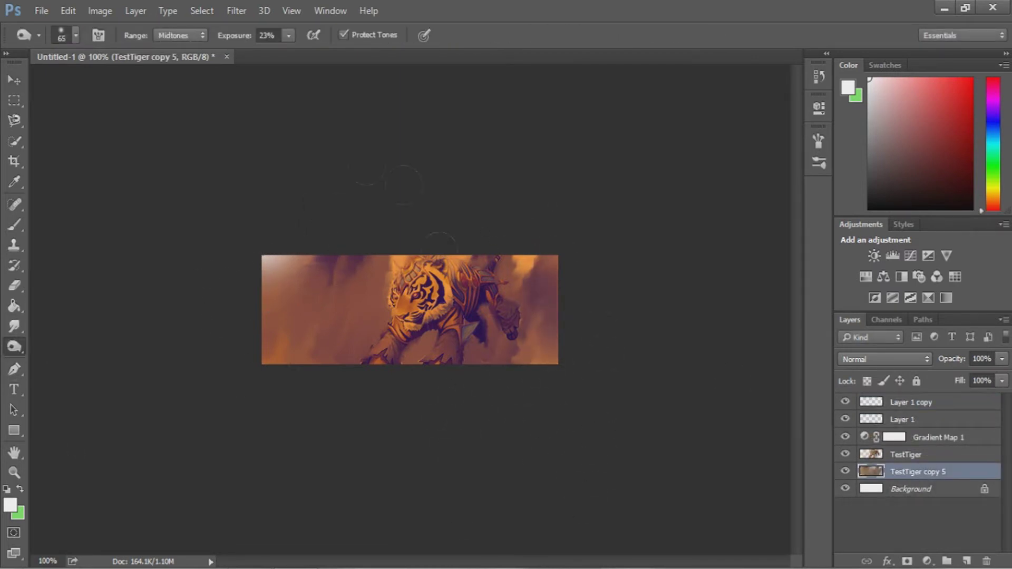
# Move Layer 1 copy below Gradient Map 1 and add a new empty Layer 2.
pyautogui.click(17, 513)
pyautogui.click(660, 432)
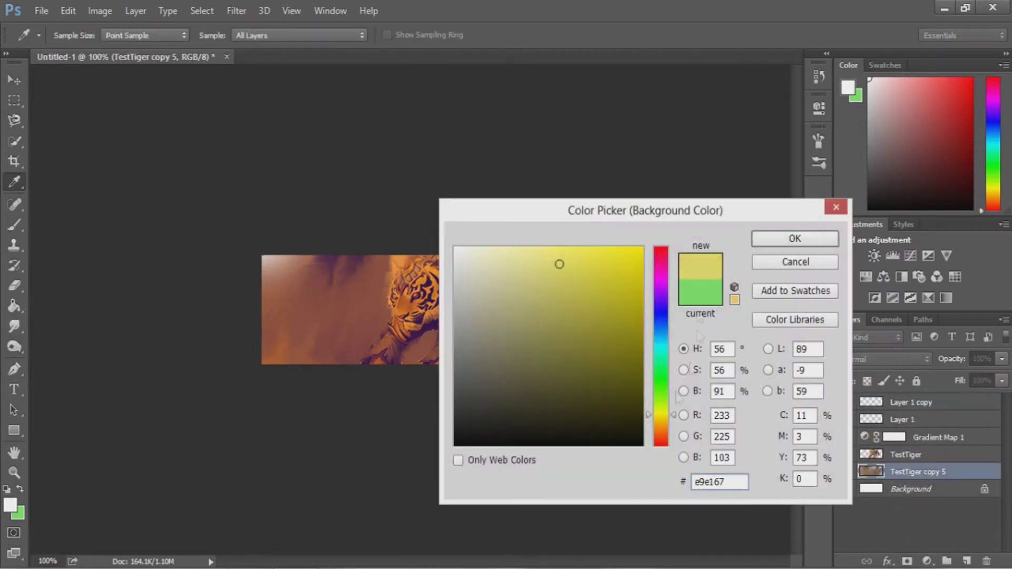
pyautogui.press('Escape')
pyautogui.moveTo(935, 445); pyautogui.dragTo(933, 447)
pyautogui.press('b')
pyautogui.hotkey('alt', ']')
pyautogui.hotkey('alt', ']')
pyautogui.hotkey('ctrl', 'shift', 'alt', 'n')
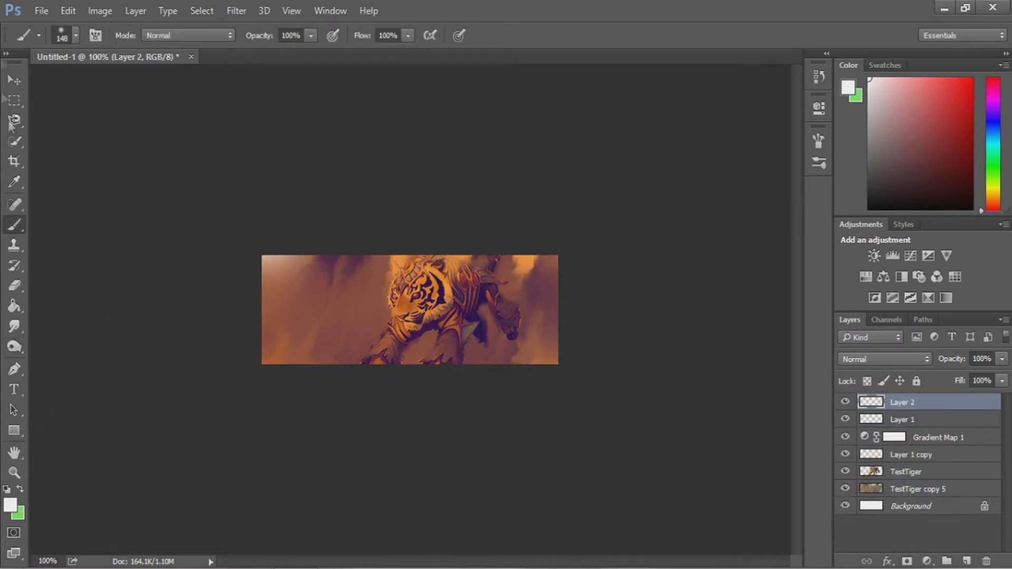
# Set the foreground to a light yellow-orange sampled from the tiger.
pyautogui.click(75, 35)
pyautogui.press('Escape')
pyautogui.click(11, 505)
pyautogui.click(405, 258)
pyautogui.click(578, 251)
pyautogui.click(661, 424)
pyautogui.click(795, 238)
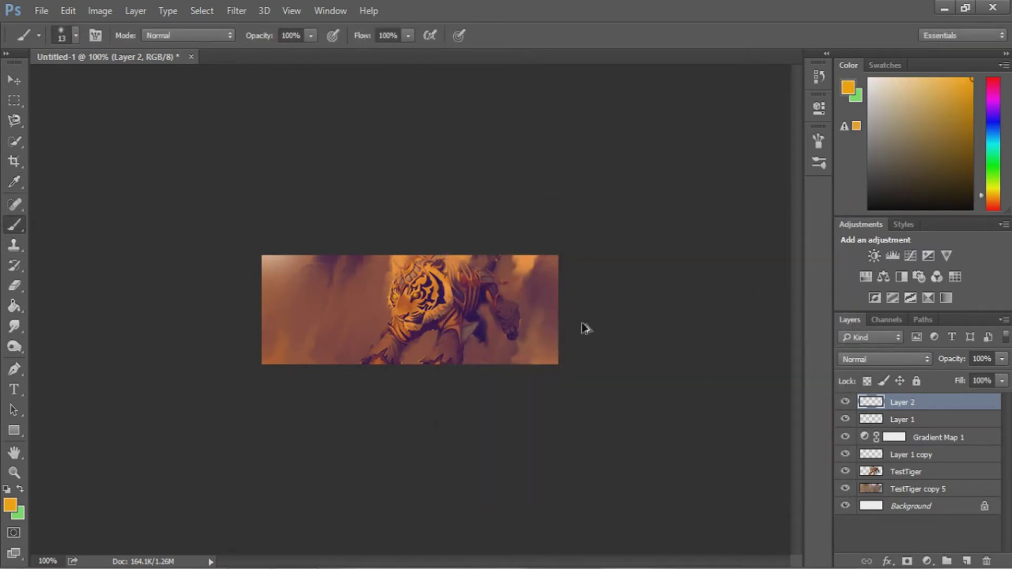
# Set Layer 2 to Screen blending at about 57% opacity.
pyautogui.click(922, 359)
pyautogui.click(859, 149)
pyautogui.moveTo(1002, 360); pyautogui.dragTo(973, 378)
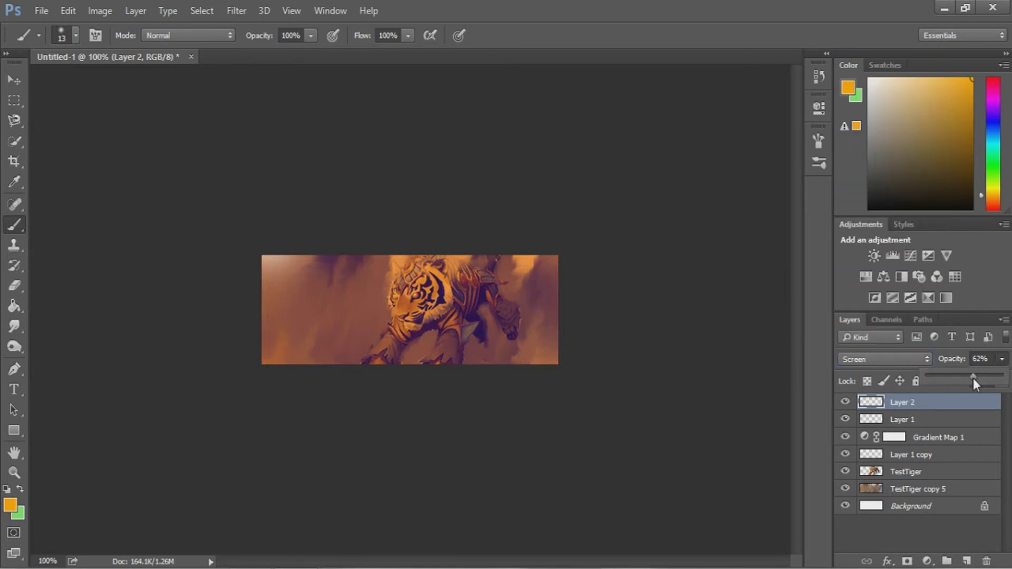
pyautogui.click(548, 314)
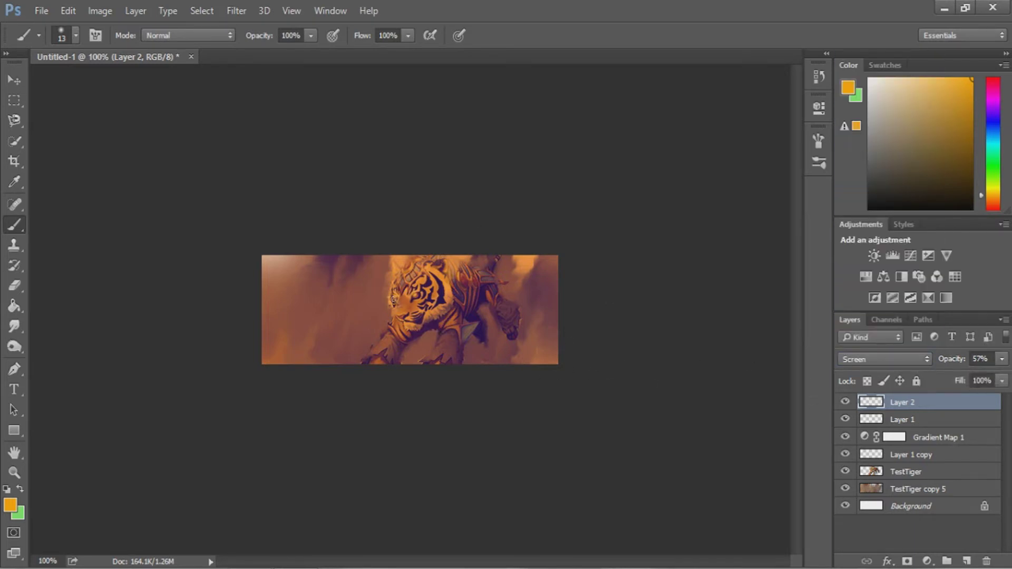
# At 250% zoom, add Layer 3 and paint a 4 px yellow stroke down the tiger's neck.
pyautogui.click(76, 35)
pyautogui.moveTo(114, 82); pyautogui.dragTo(100, 82)
pyautogui.click(48, 561)
pyautogui.write('250')
pyautogui.press('Return')
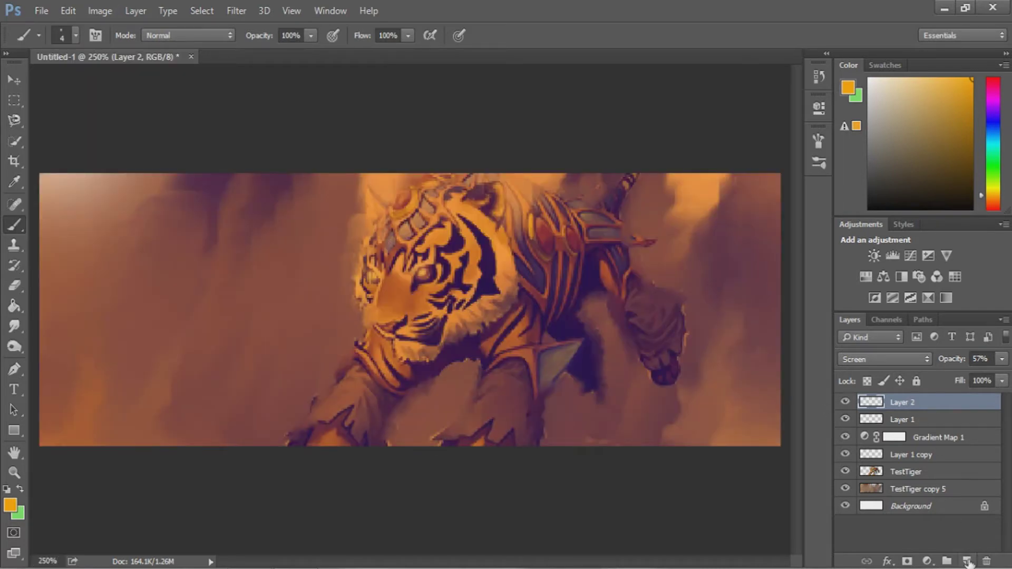
pyautogui.hotkey('ctrl', 'shift', 'alt', 'n')
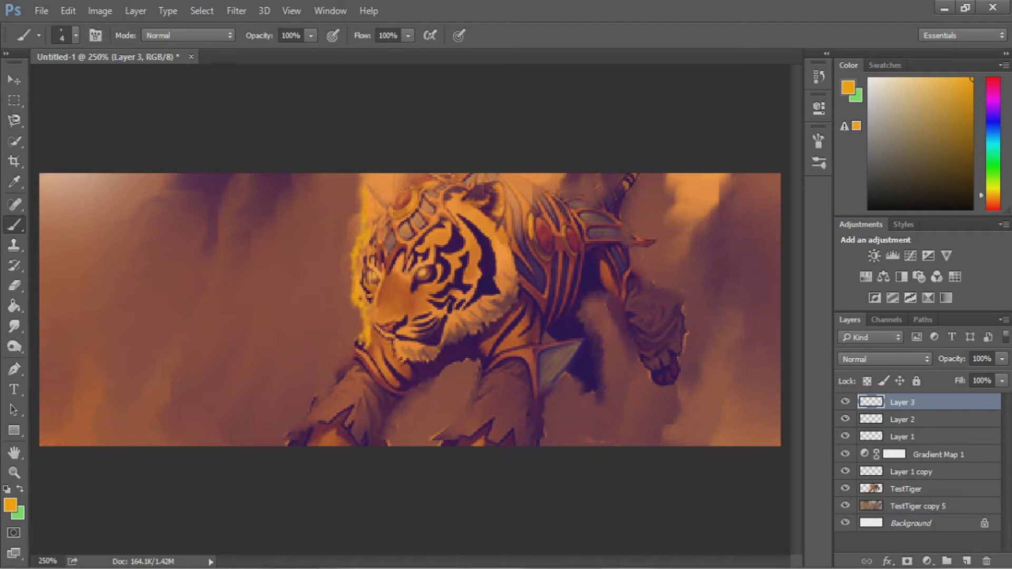
pyautogui.moveTo(363, 342); pyautogui.dragTo(275, 481)
# Set Layer 3 to Screen blending at 63% opacity, viewing at 50% then 100% zoom.
pyautogui.click(48, 561)
pyautogui.write('50')
pyautogui.press('Return')
pyautogui.click(886, 359)
pyautogui.click(912, 244)
pyautogui.moveTo(978, 377); pyautogui.dragTo(973, 378)
pyautogui.click(48, 561)
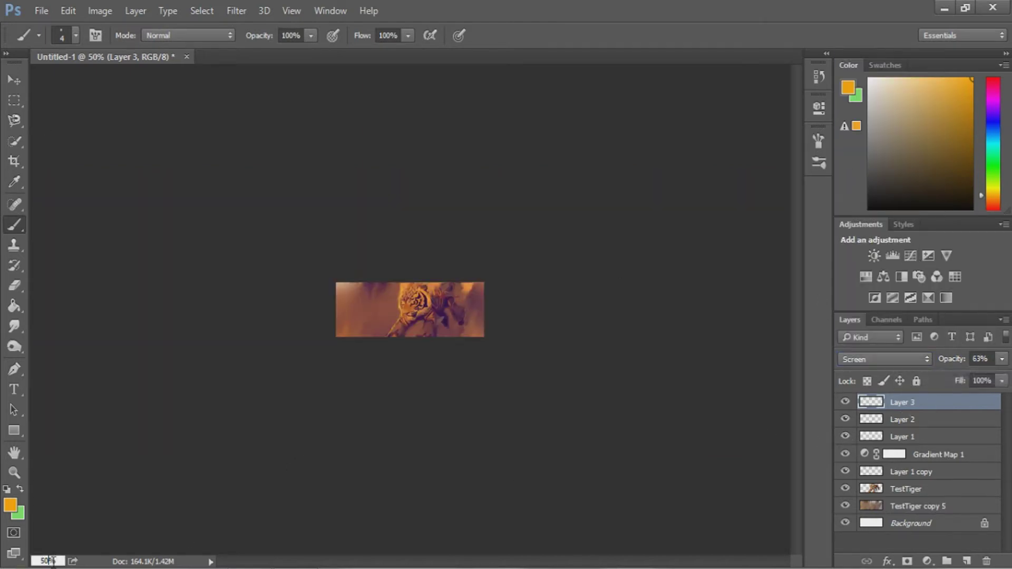
pyautogui.write('100')
pyautogui.press('Return')
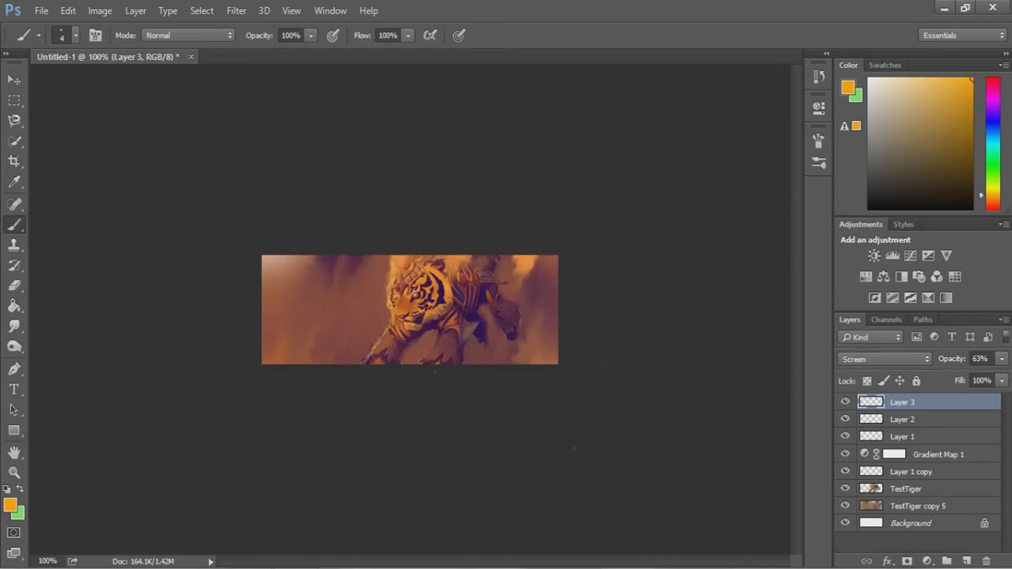
# Set the brush size to 97 px with Layer 3 active and zoom in on the tiger.
pyautogui.click(76, 36)
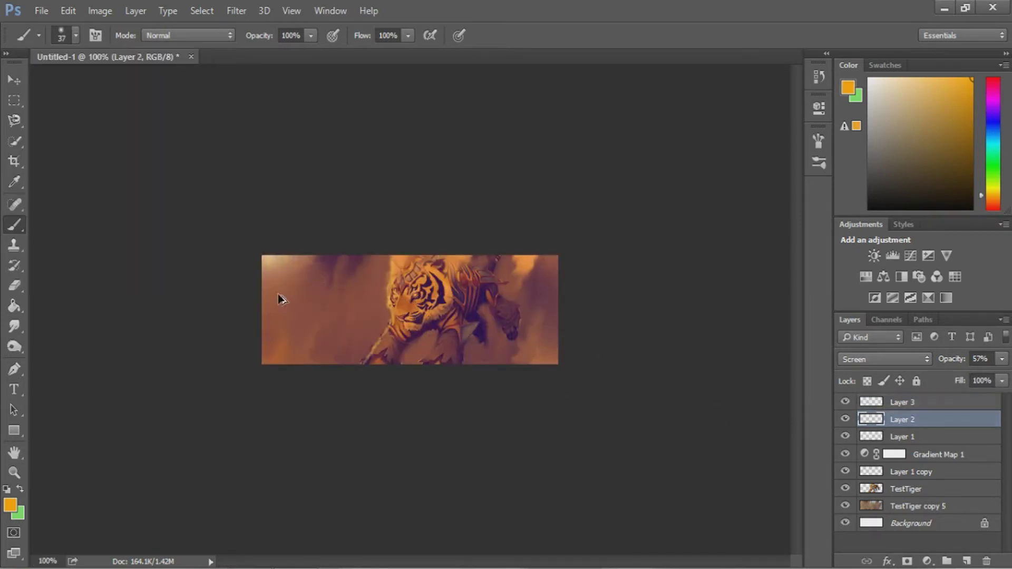
pyautogui.hotkey('alt', ']')
pyautogui.click(76, 35)
pyautogui.write('97')
pyautogui.press('Return')
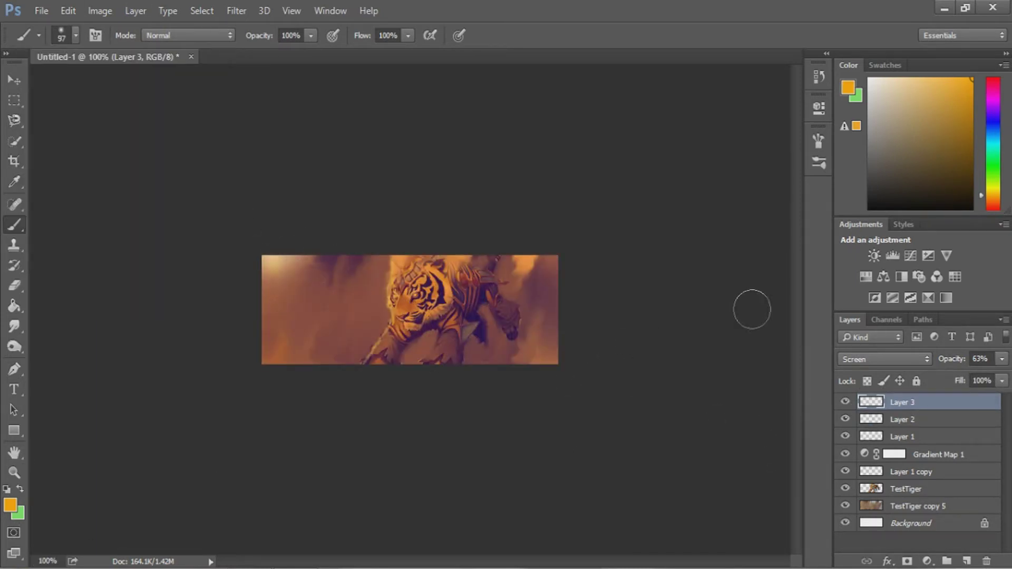
pyautogui.hotkey('alt', '[')
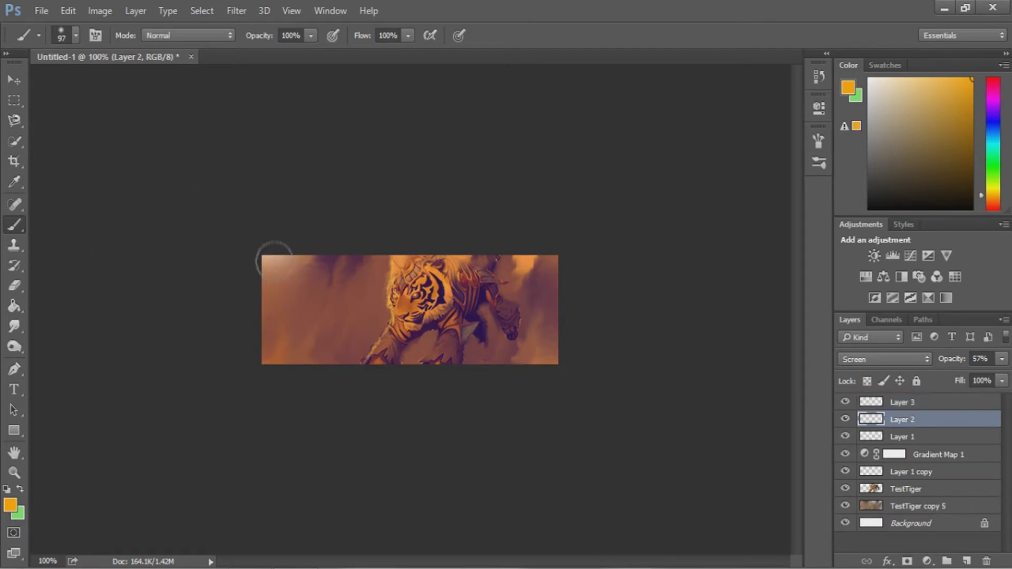
pyautogui.hotkey('alt', ']')
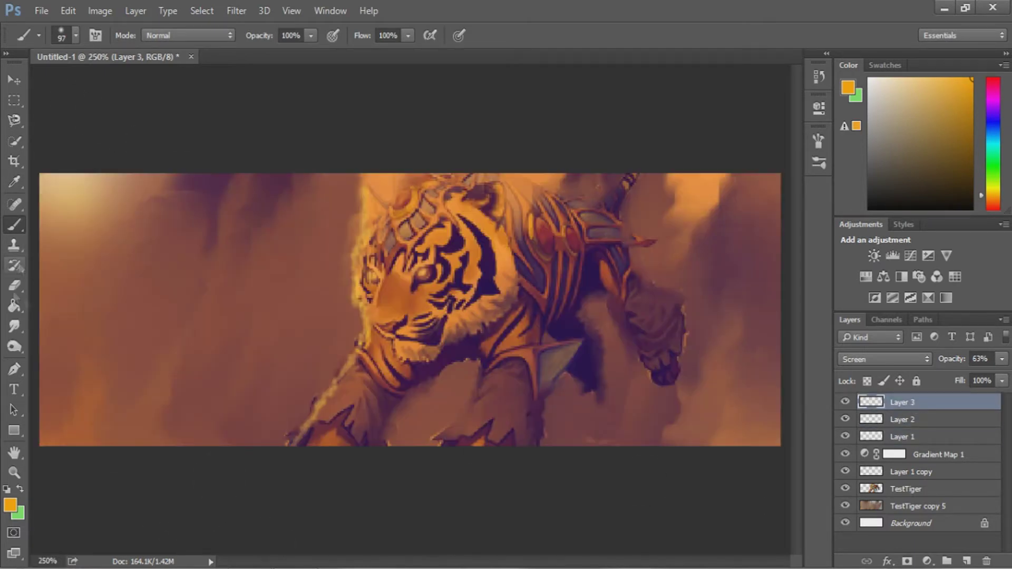
pyautogui.hotkey('ctrl', '0')
pyautogui.click(65, 38)
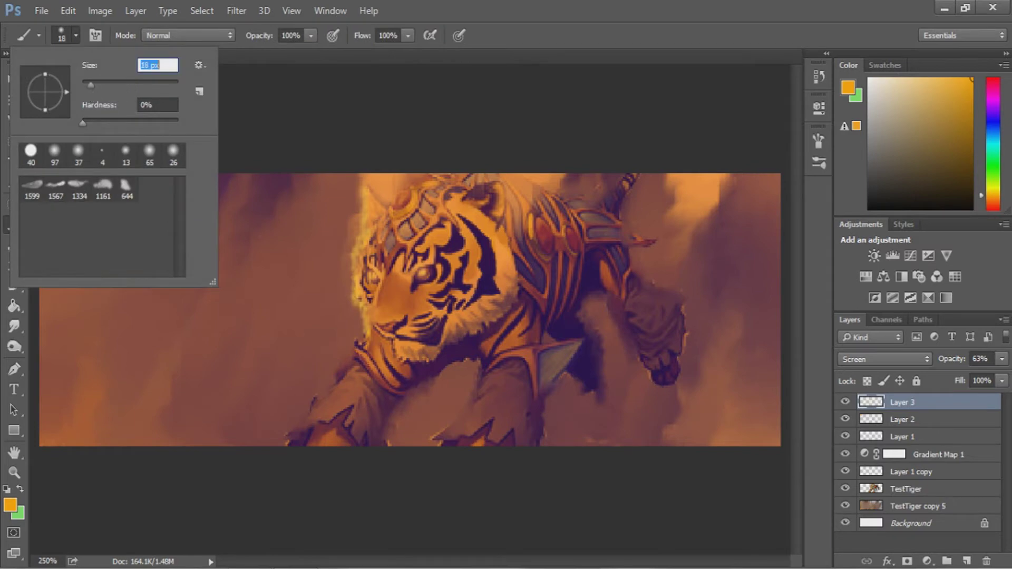
# Paint a 7 px glow stroke along the tiger's shoulder on Layer 3, then return to 100% zoom.
pyautogui.press('Return')
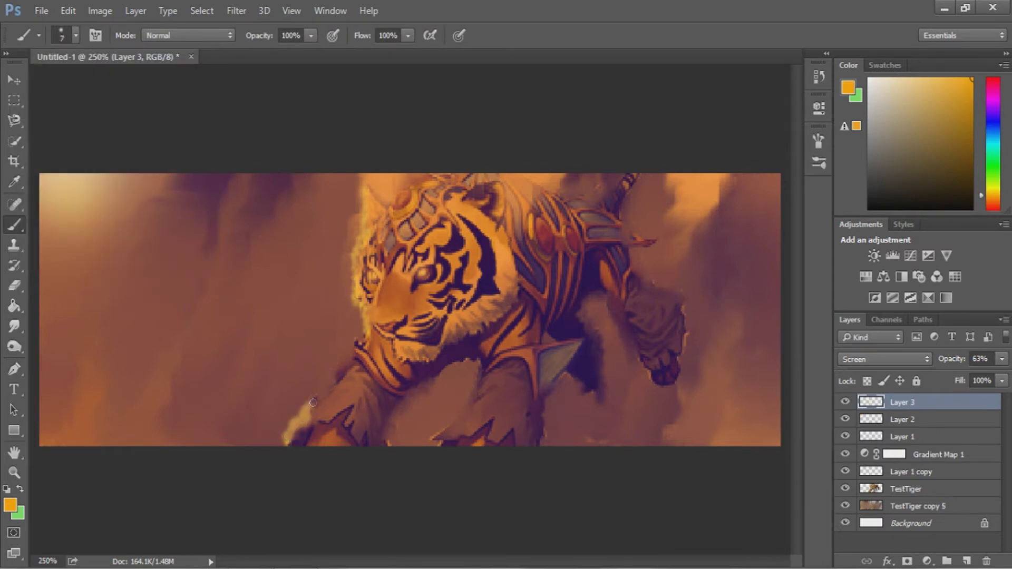
pyautogui.moveTo(361, 337); pyautogui.dragTo(323, 393)
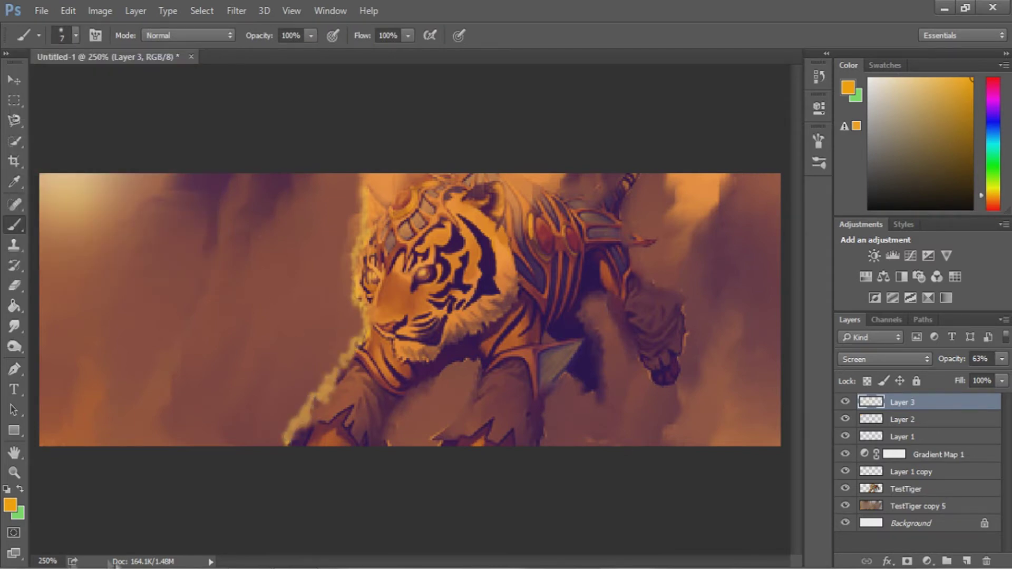
pyautogui.click(48, 562)
pyautogui.write('100')
pyautogui.press('Return')
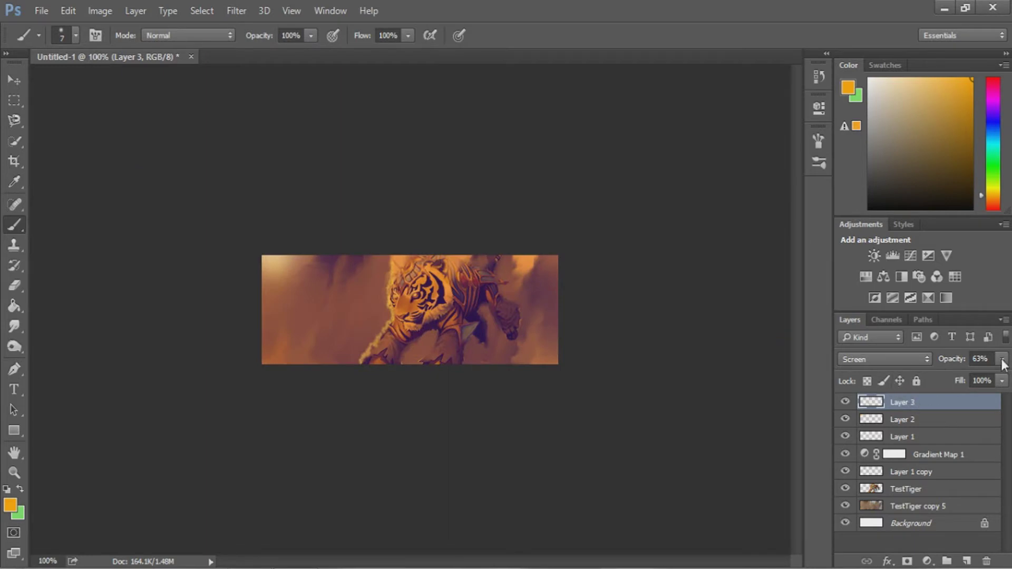
# Toggle between the eraser and brush, then set the brush size to 5 px.
pyautogui.press('e')
pyautogui.hotkey('shift', 'e')
pyautogui.press('b')
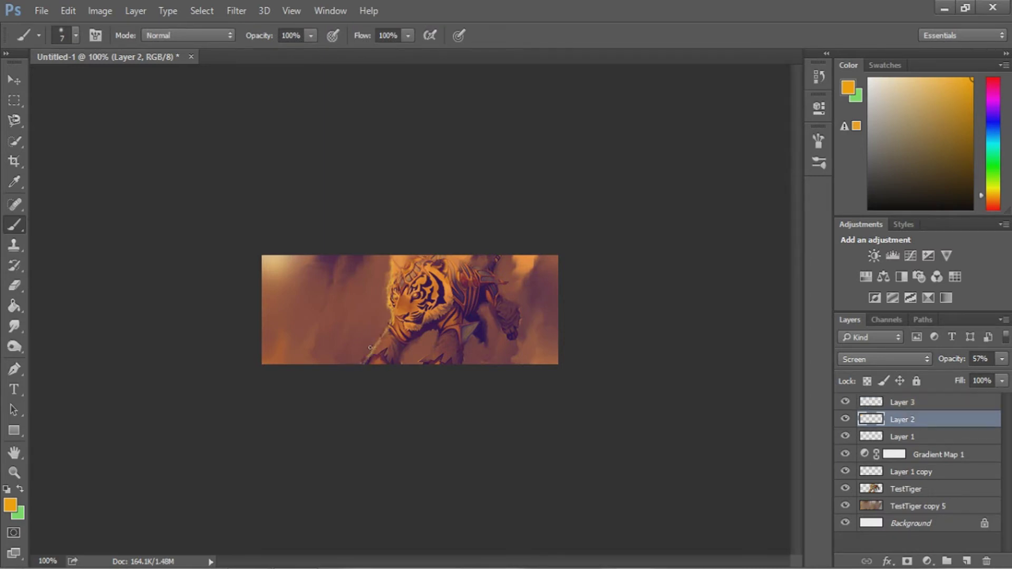
pyautogui.press('e')
pyautogui.press('b')
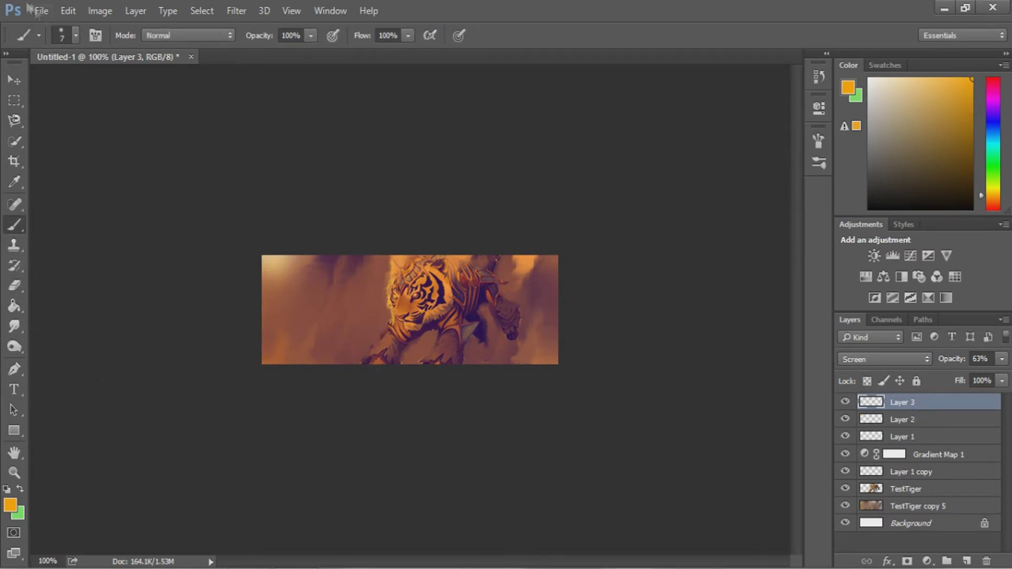
pyautogui.click(75, 35)
pyautogui.click(144, 65)
pyautogui.write('5')
pyautogui.press('Return')
# Raise Layer 3's opacity to 84% and add an empty Layer 4 above it.
pyautogui.click(1002, 359)
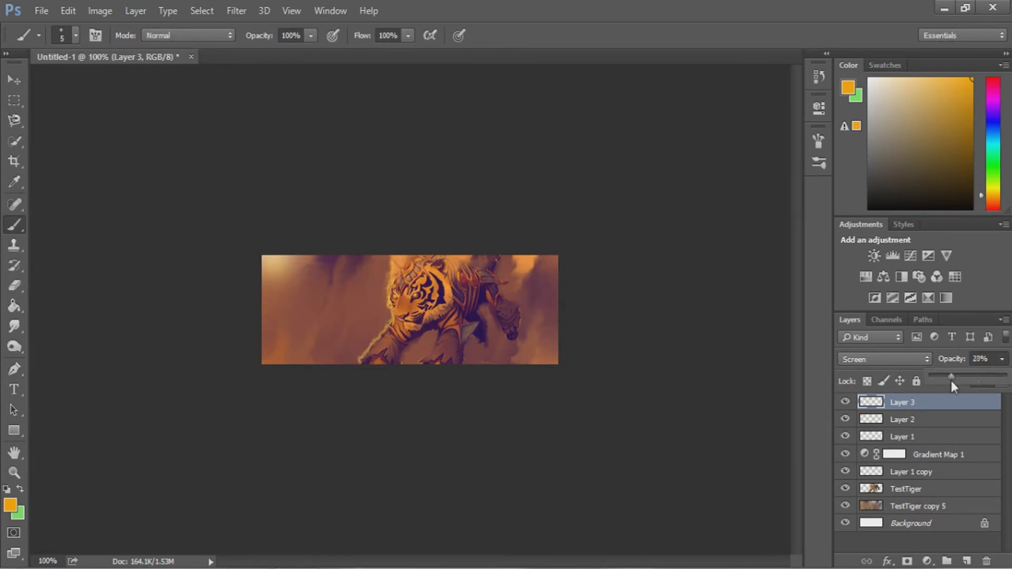
pyautogui.moveTo(965, 381); pyautogui.dragTo(993, 380)
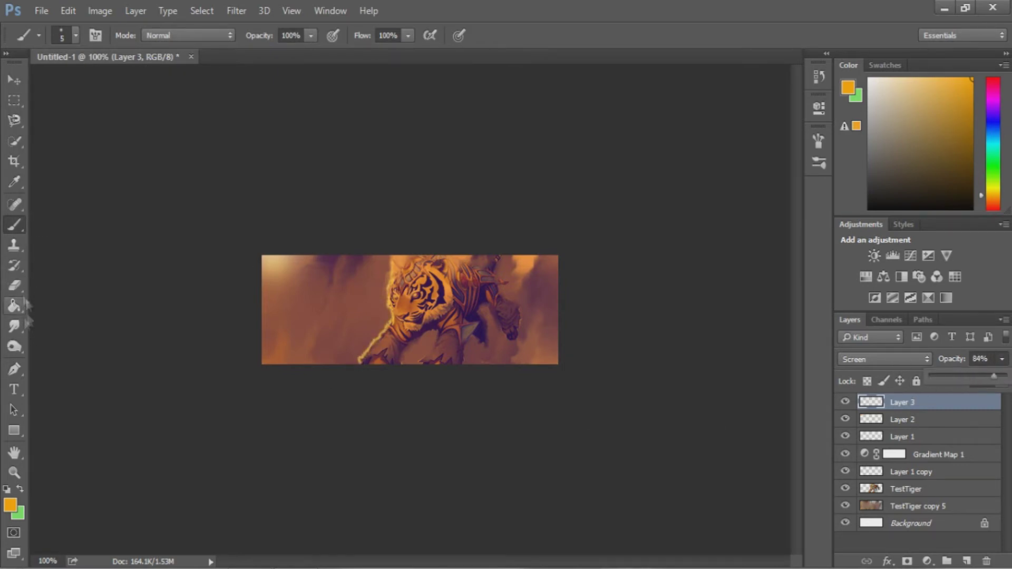
pyautogui.click(14, 285)
pyautogui.click(75, 36)
pyautogui.press('Return')
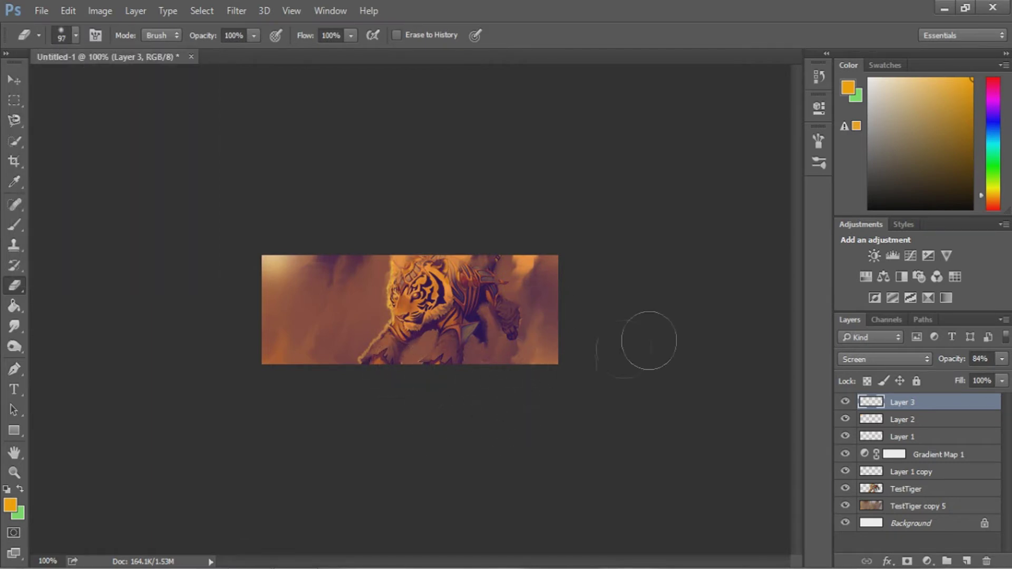
pyautogui.hotkey('ctrl', 'shift', 'alt', 'n')
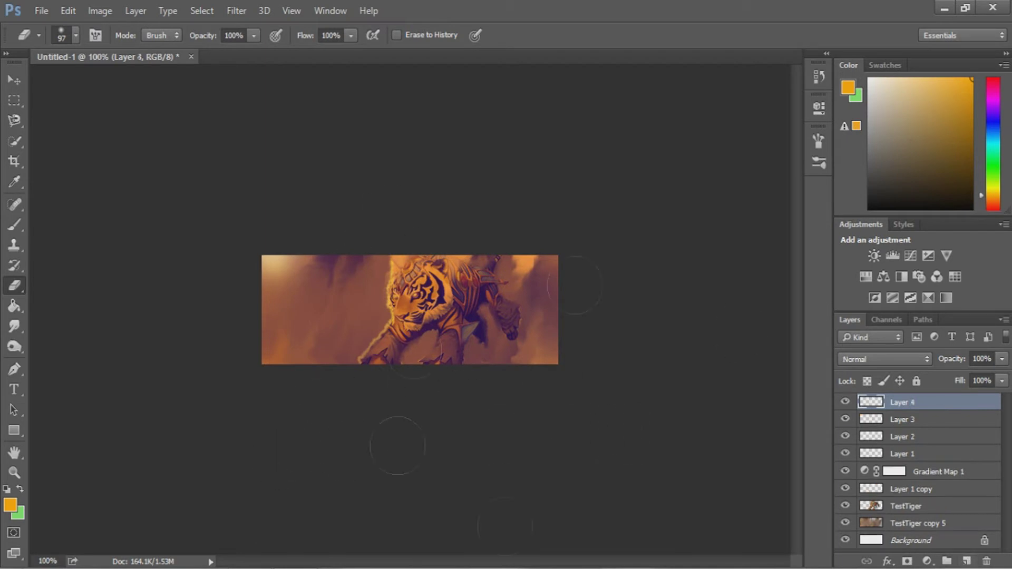
# Position the placed 9w6uq streak image and commit its placement.
pyautogui.click(917, 523)
pyautogui.click(237, 10)
pyautogui.click(279, 153)
pyautogui.press('Return')
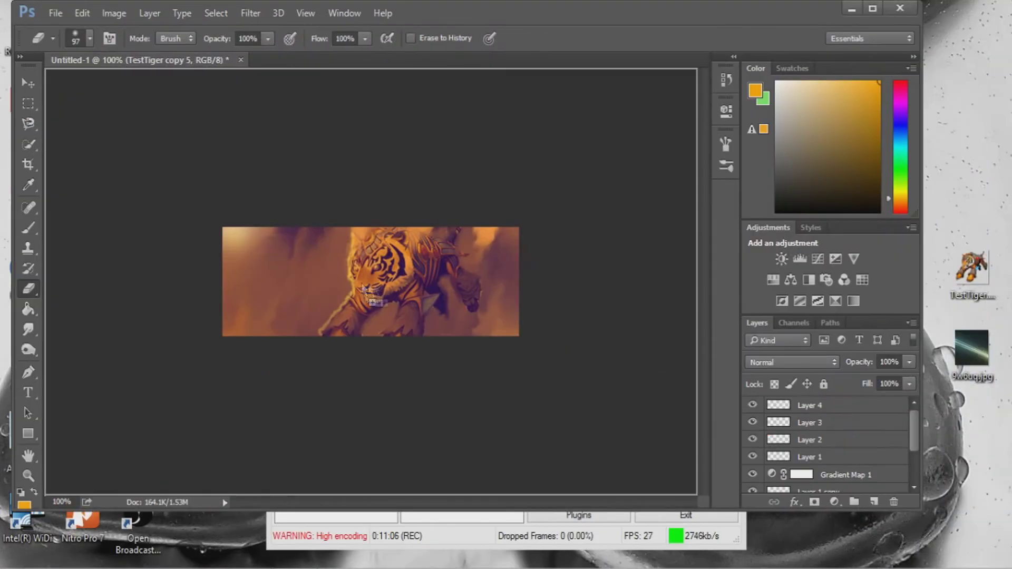
pyautogui.moveTo(972, 348); pyautogui.dragTo(371, 282)
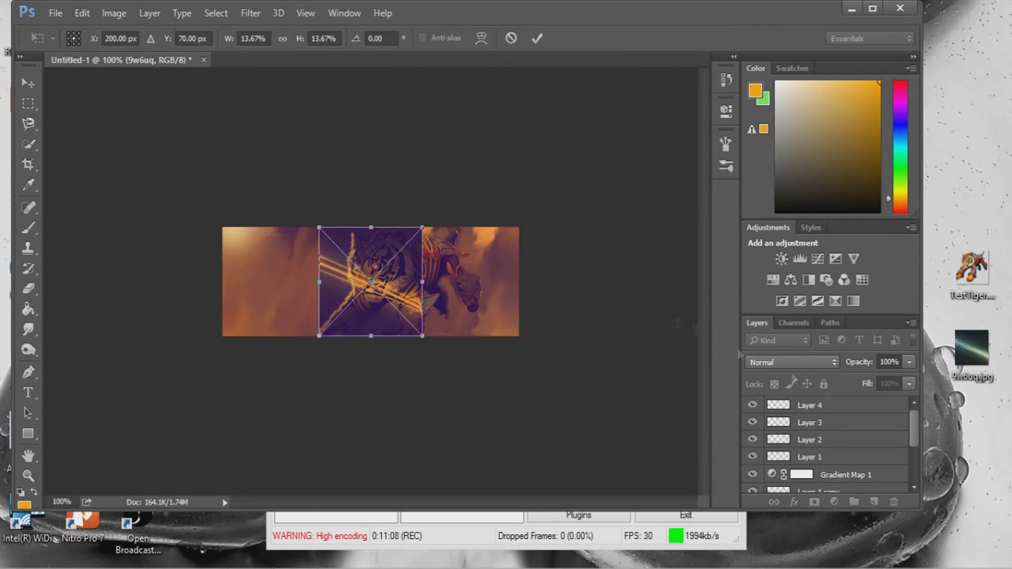
pyautogui.click(916, 461)
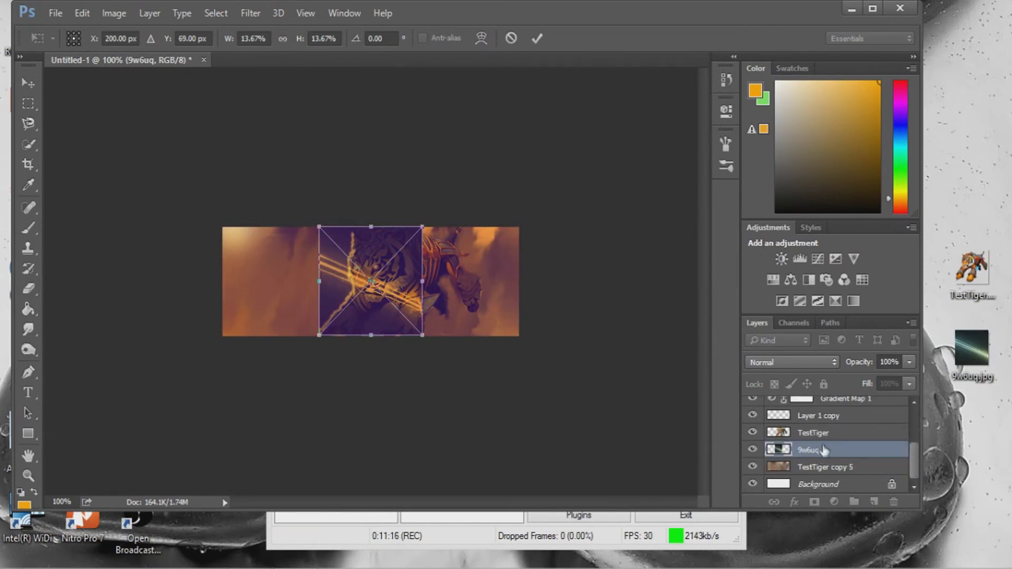
pyautogui.press('Return')
# Bring the 9w6uq layer to the top and blend it as Screen.
pyautogui.press('e')
pyautogui.hotkey('ctrl', 'shift', ']')
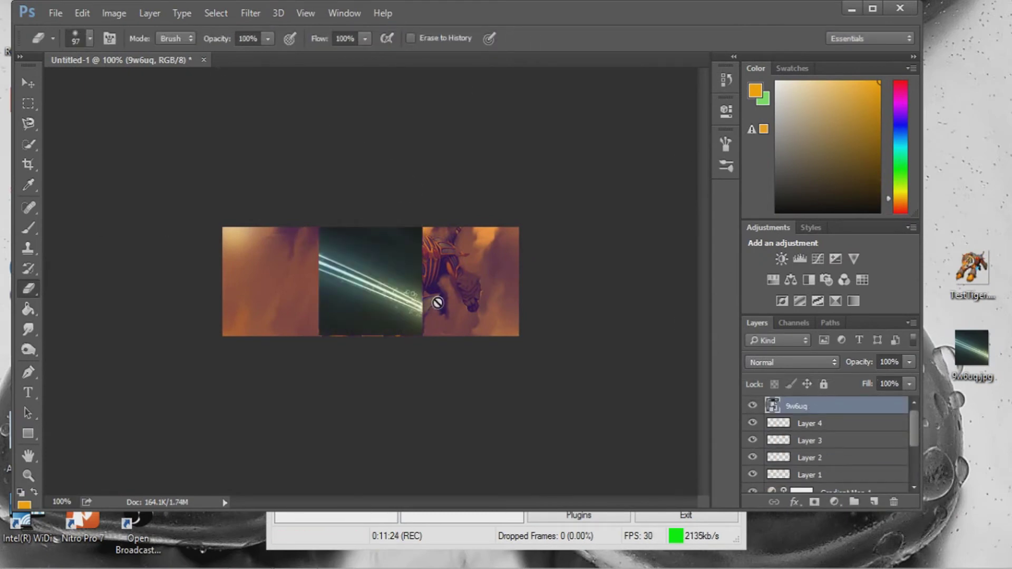
pyautogui.press('super+Up')
pyautogui.press('v')
pyautogui.click(885, 359)
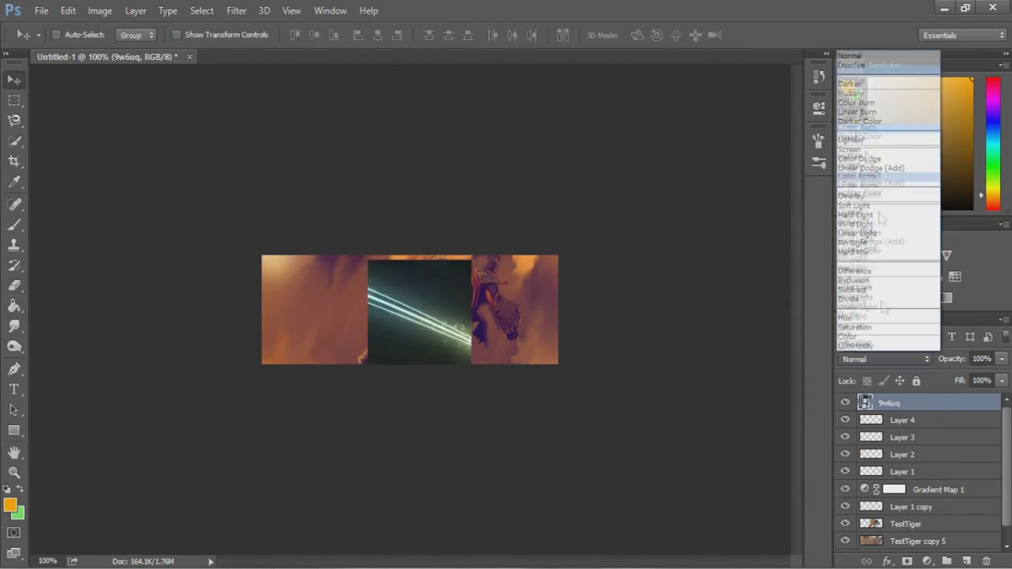
pyautogui.click(875, 147)
# Rasterize the 9w6uq streak layer and erase part of its edges.
pyautogui.press('e')
pyautogui.click(390, 264)
pyautogui.click(476, 232)
pyautogui.moveTo(389, 255)
pyautogui.mouseDown()
pyautogui.moveTo(453, 316)
pyautogui.moveTo(369, 340)
pyautogui.mouseUp()
# Set the streak layer to Color Dodge, shift it up-left, and place it below TestTiger.
pyautogui.click(886, 360)
pyautogui.click(870, 164)
pyautogui.press('v')
pyautogui.moveTo(417, 316); pyautogui.dragTo(375, 284)
pyautogui.moveTo(901, 402); pyautogui.dragTo(901, 527)
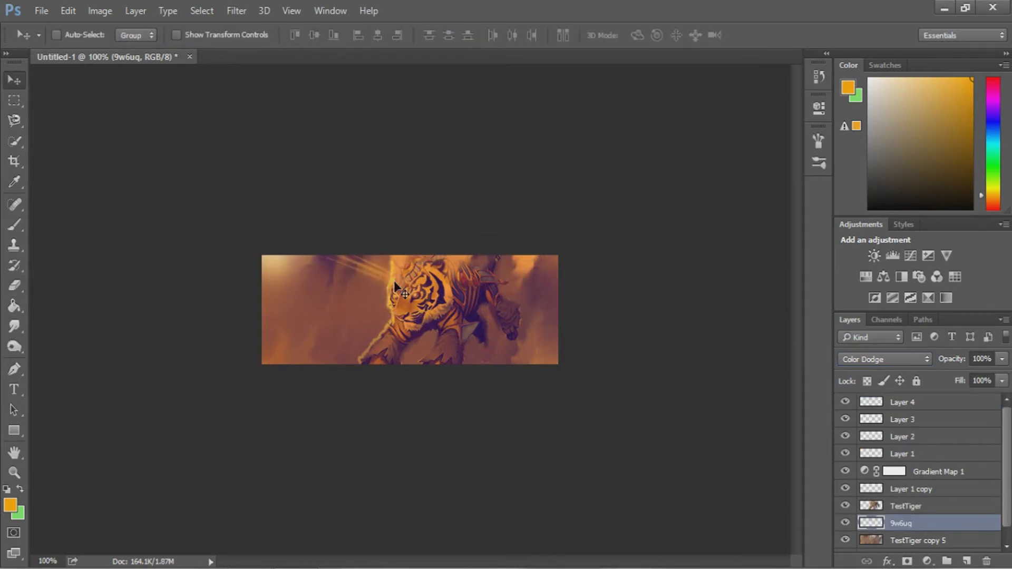
# Scale the streak image larger and nudge the TestTiger copy 5 image into place.
pyautogui.hotkey('ctrl', 't')
pyautogui.moveTo(431, 325); pyautogui.dragTo(578, 425)
pyautogui.press('Return')
pyautogui.click(916, 541)
pyautogui.moveTo(405, 312)
pyautogui.mouseDown()
pyautogui.moveTo(416, 324)
pyautogui.moveTo(427, 294)
pyautogui.mouseUp()
# Duplicate the 9w6uq copy streak layer and reposition the new copy.
pyautogui.click(907, 523)
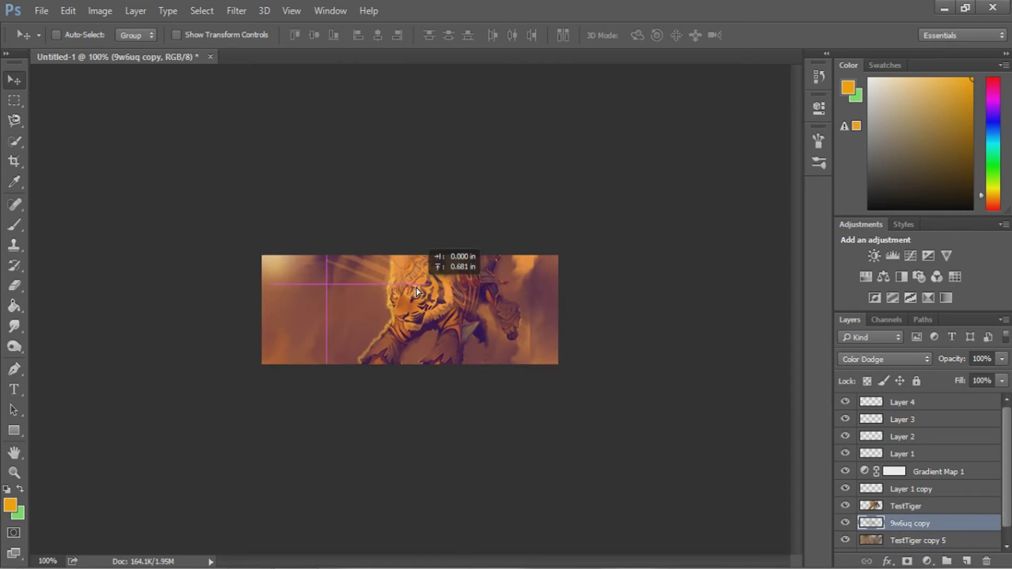
pyautogui.hotkey('ctrl', 'j')
pyautogui.hotkey('ctrl', 't')
pyautogui.moveTo(536, 403); pyautogui.dragTo(538, 384)
pyautogui.press('Return')
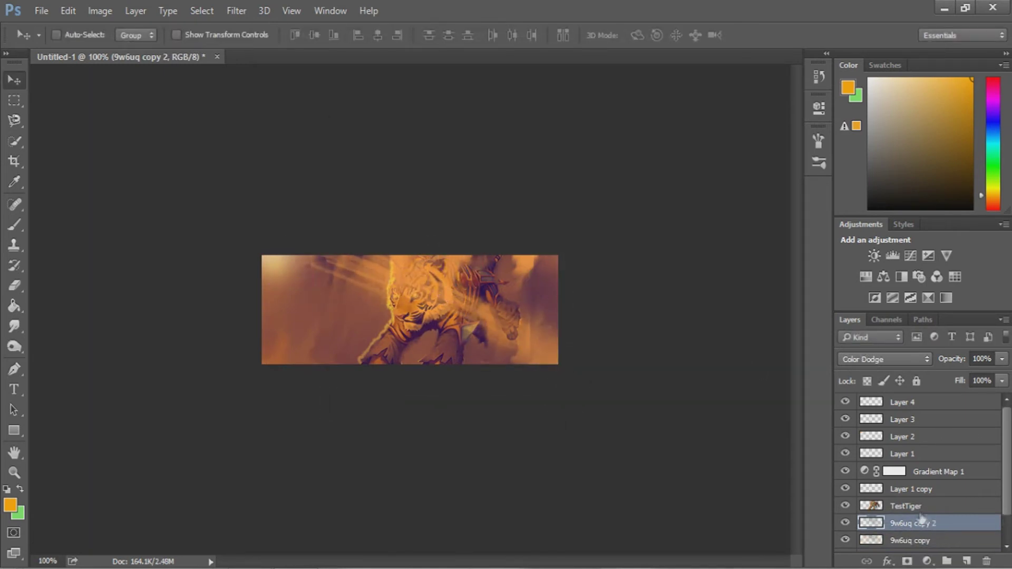
# Erase the washed-out glow over the tiger's head and merge TestTiger copy 5 into the streak copy.
pyautogui.click(916, 541)
pyautogui.click(917, 507)
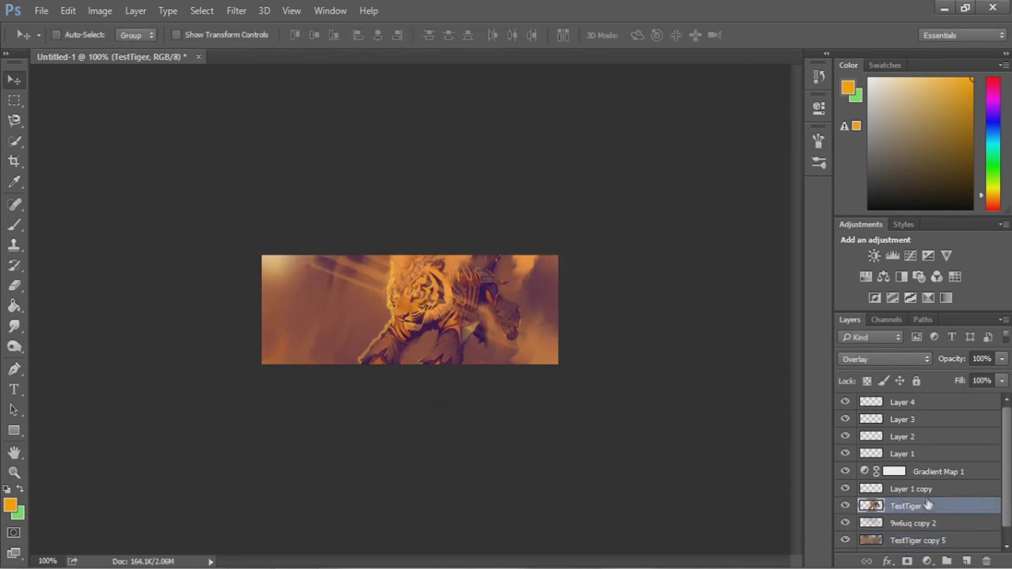
pyautogui.click(930, 541)
pyautogui.press('e')
pyautogui.moveTo(411, 281)
pyautogui.mouseDown()
pyautogui.moveTo(425, 301)
pyautogui.moveTo(461, 305)
pyautogui.mouseUp()
pyautogui.click(918, 523)
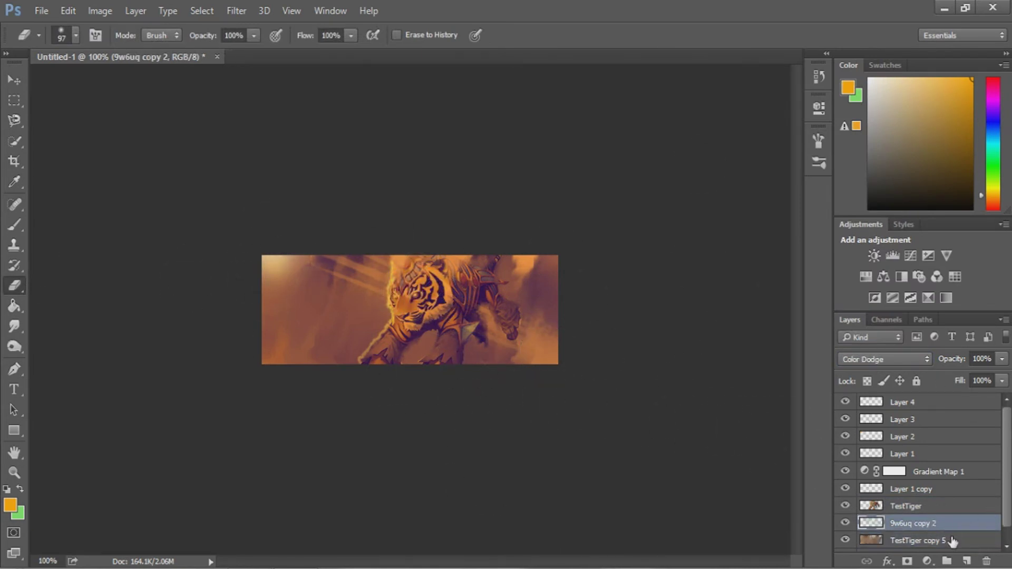
pyautogui.rightClick(938, 544)
pyautogui.click(757, 485)
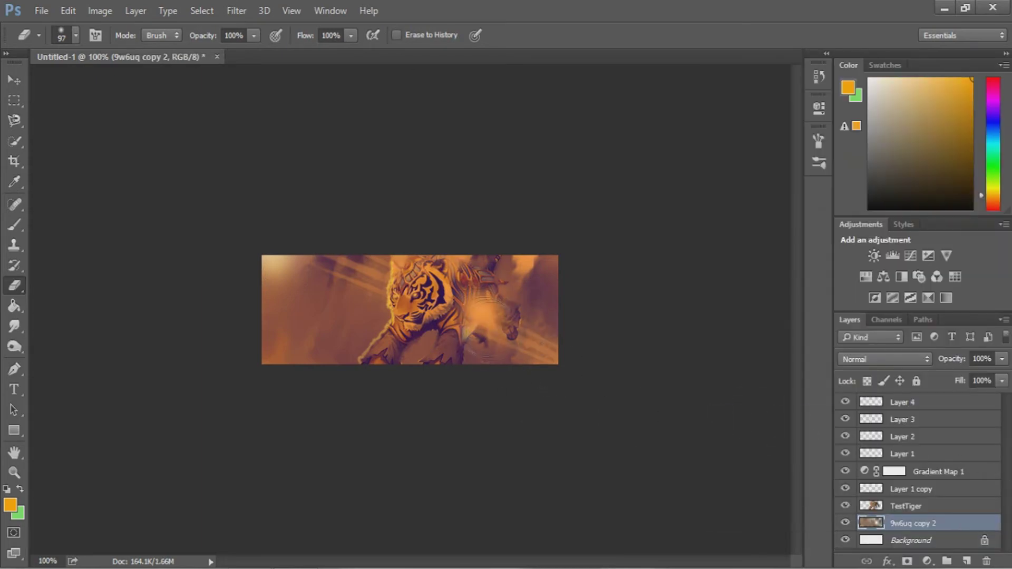
# Liquify the merged layer with two twirl swirls, centre-left and lower right.
pyautogui.click(236, 11)
pyautogui.click(248, 90)
pyautogui.click(606, 242)
pyautogui.moveTo(348, 258); pyautogui.dragTo(343, 273)
pyautogui.moveTo(509, 325); pyautogui.dragTo(515, 337)
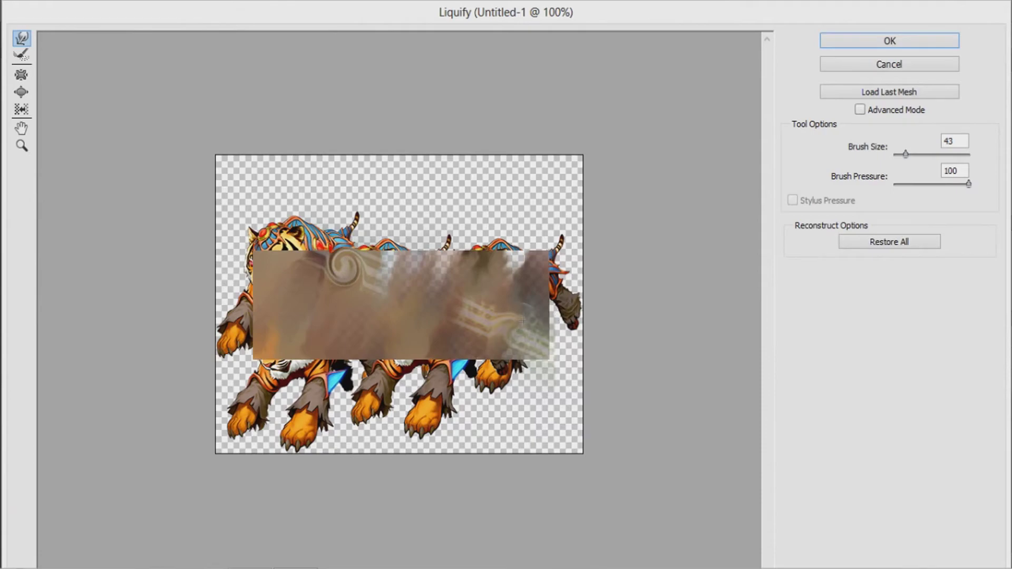
pyautogui.click(881, 41)
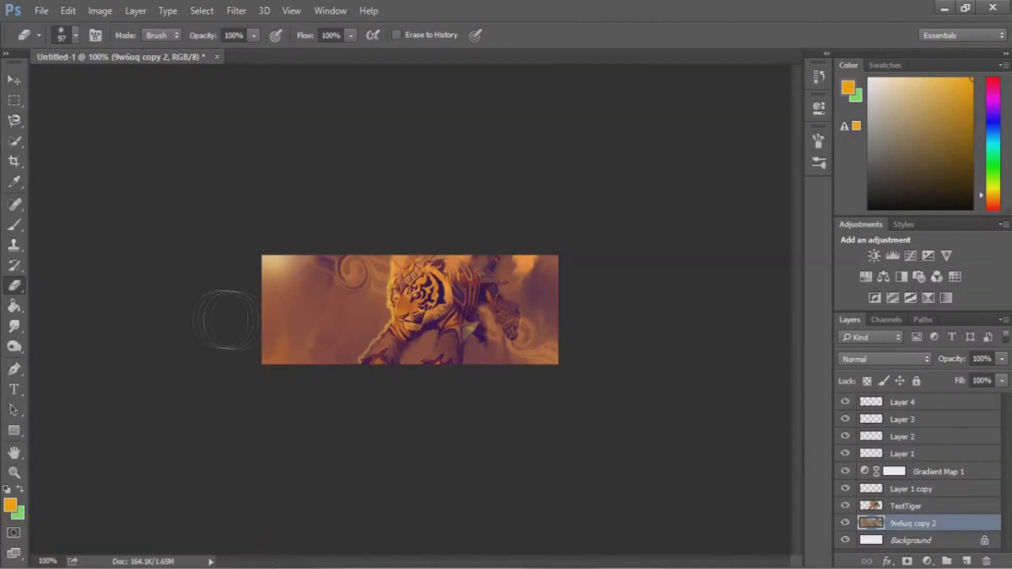
# Erase texture at the banner's top-left and curl the light streaks into a swirl with Liquify.
pyautogui.moveTo(282, 257); pyautogui.dragTo(295, 277)
pyautogui.moveTo(995, 496); pyautogui.dragTo(928, 526)
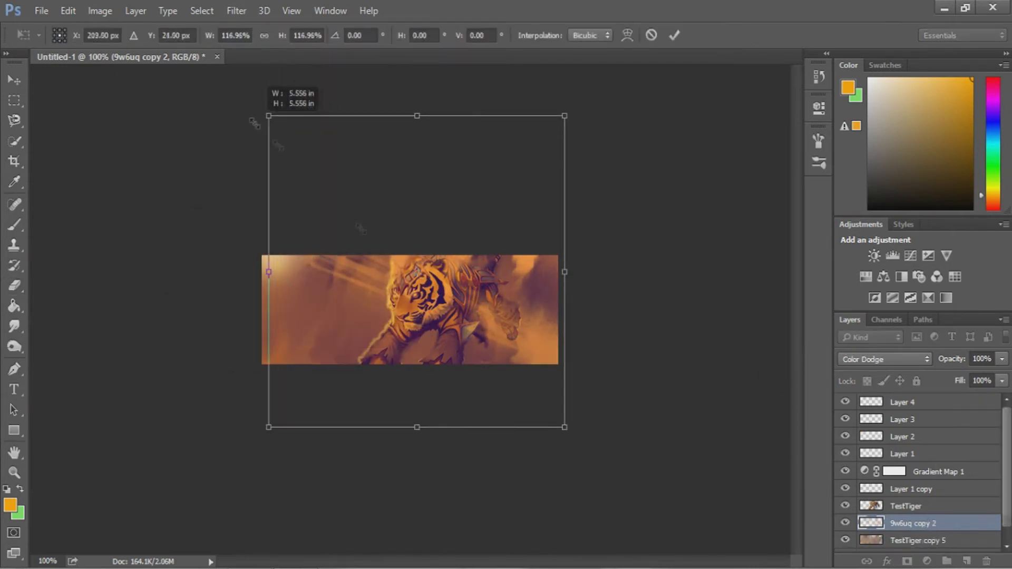
pyautogui.press('v')
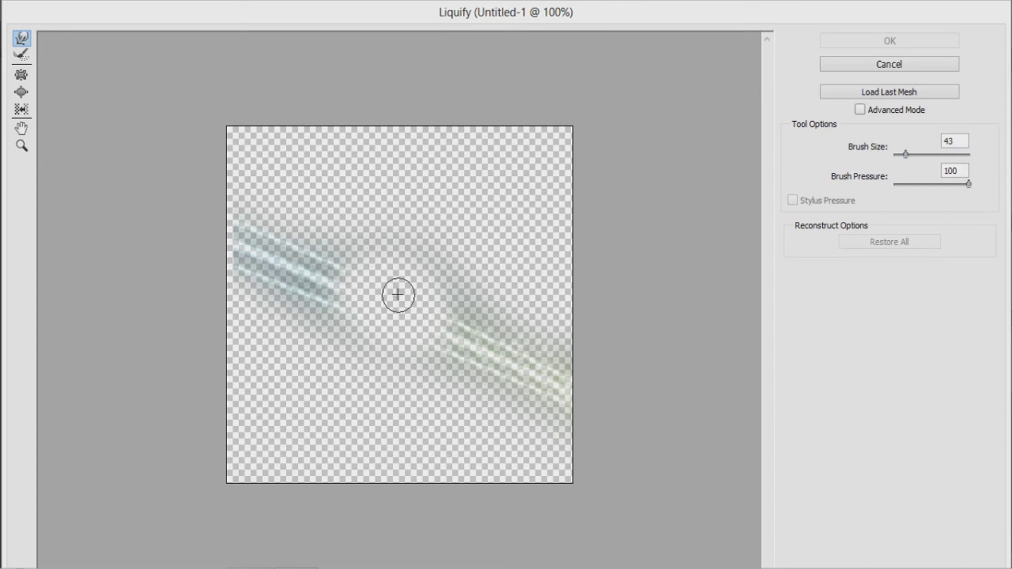
pyautogui.moveTo(310, 262); pyautogui.dragTo(349, 297)
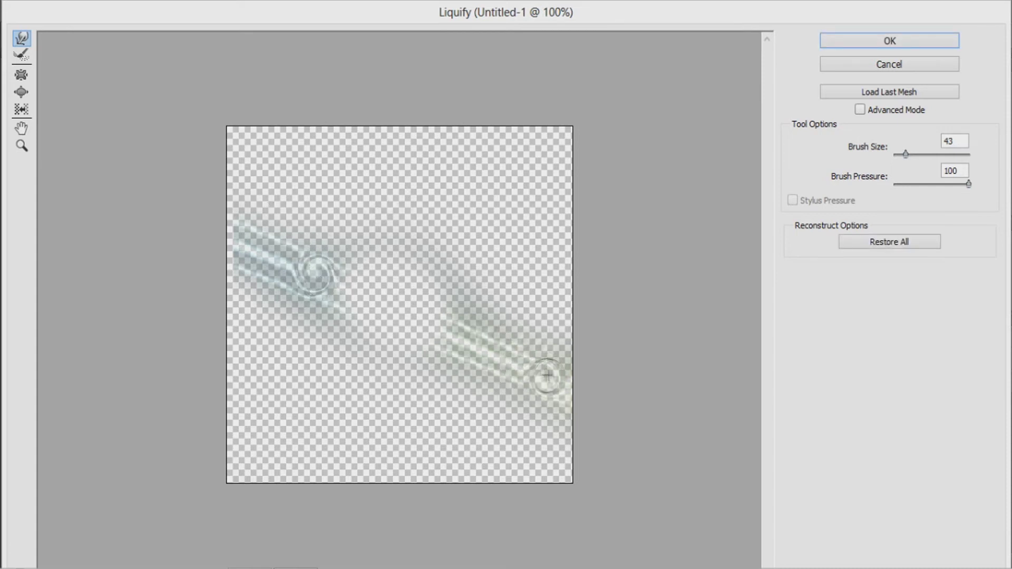
pyautogui.click(886, 41)
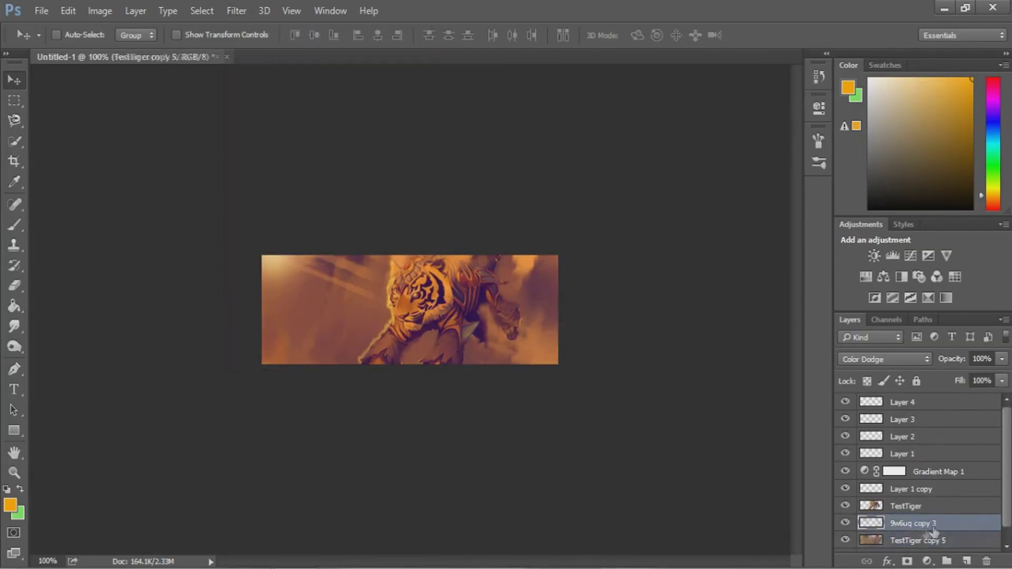
# Move 9w6uq copy 3 below Layer 2, put Layer 1 on top, and apply Liquify to the streak copy.
pyautogui.hotkey('ctrl', 'shift', ']')
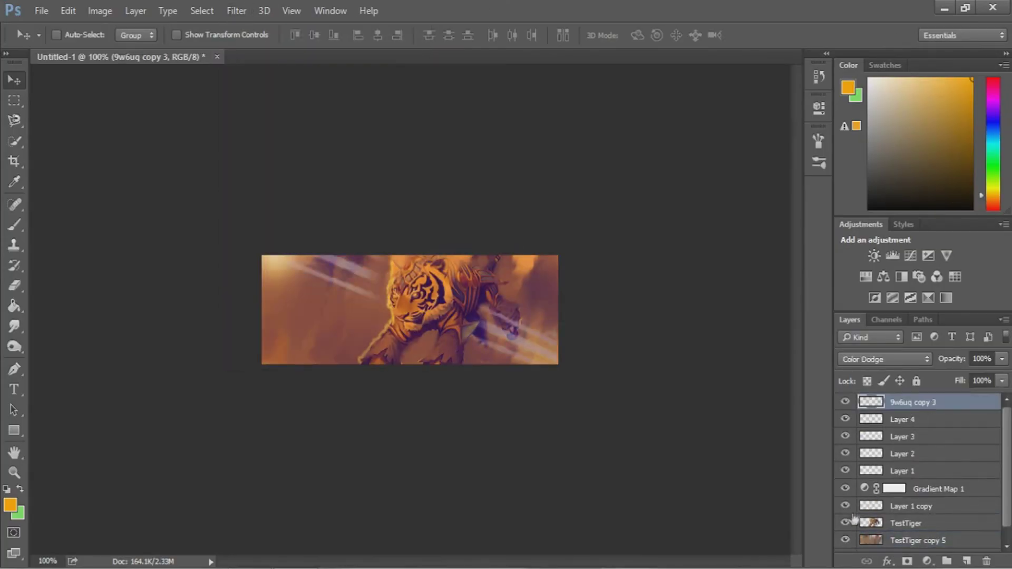
pyautogui.moveTo(938, 404)
pyautogui.mouseDown()
pyautogui.moveTo(947, 533)
pyautogui.moveTo(911, 395)
pyautogui.mouseUp()
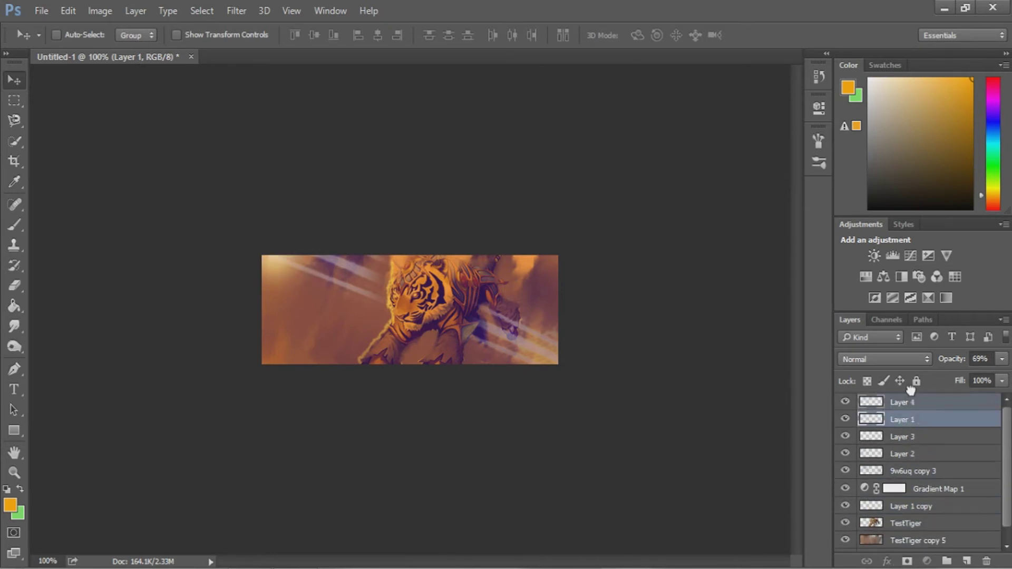
pyautogui.moveTo(930, 472); pyautogui.dragTo(939, 504)
pyautogui.click(236, 10)
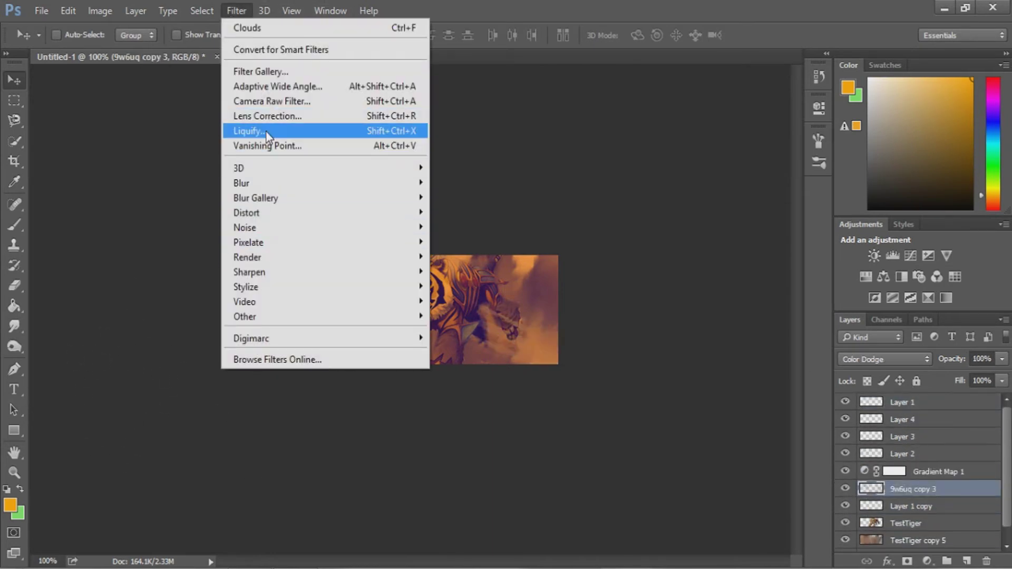
pyautogui.click(260, 132)
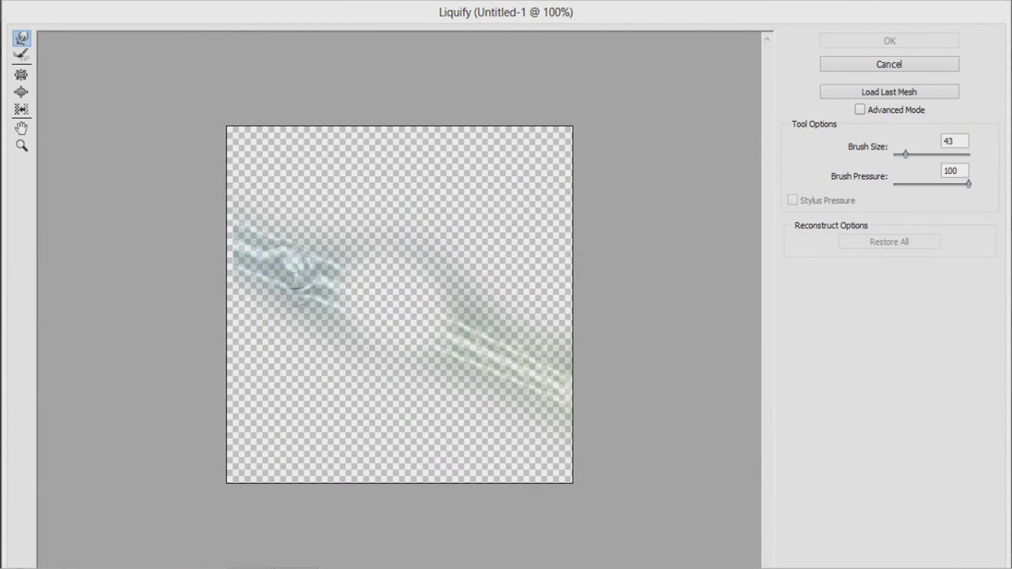
pyautogui.click(872, 42)
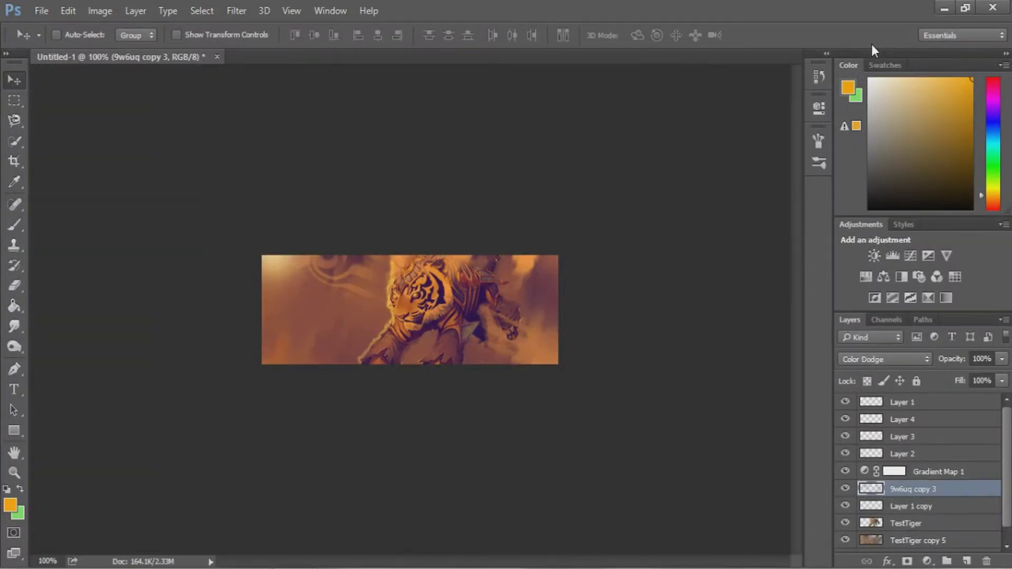
# Twirl a curl into the left streak with Liquify.
pyautogui.click(14, 346)
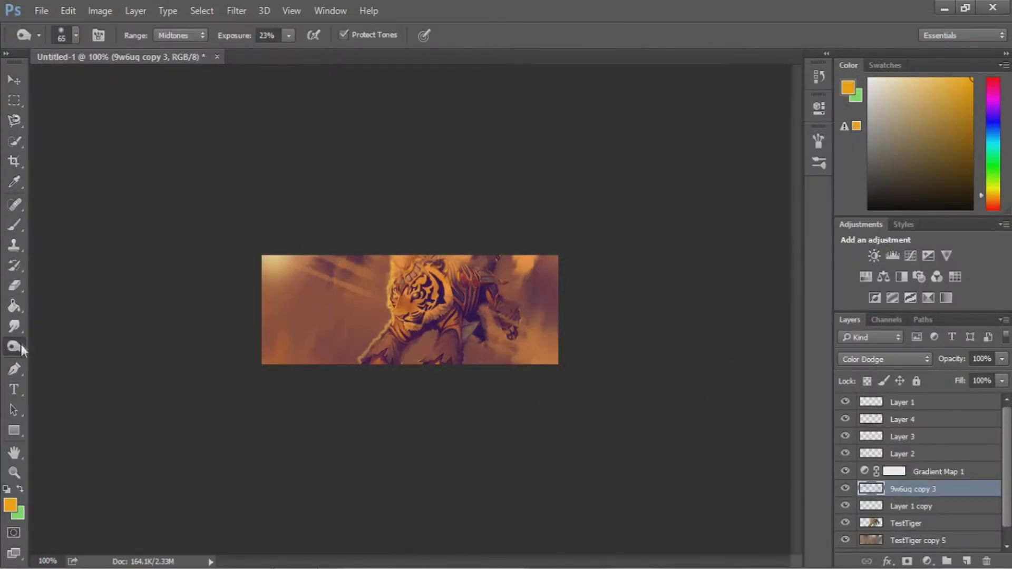
pyautogui.click(236, 11)
pyautogui.click(257, 131)
pyautogui.click(605, 241)
pyautogui.moveTo(316, 266); pyautogui.dragTo(337, 280)
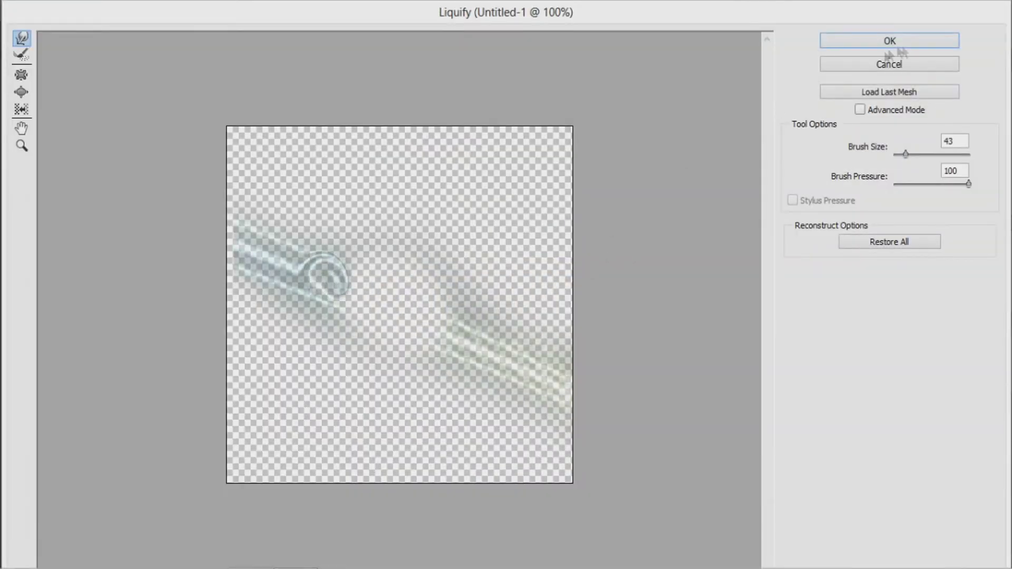
pyautogui.click(878, 44)
# Add another Liquify swirl to the streaks and create an empty Layer 5 on top.
pyautogui.click(245, 11)
pyautogui.click(258, 131)
pyautogui.click(615, 241)
pyautogui.moveTo(317, 266); pyautogui.dragTo(337, 279)
pyautogui.click(896, 43)
pyautogui.click(236, 11)
pyautogui.click(918, 493)
pyautogui.click(969, 560)
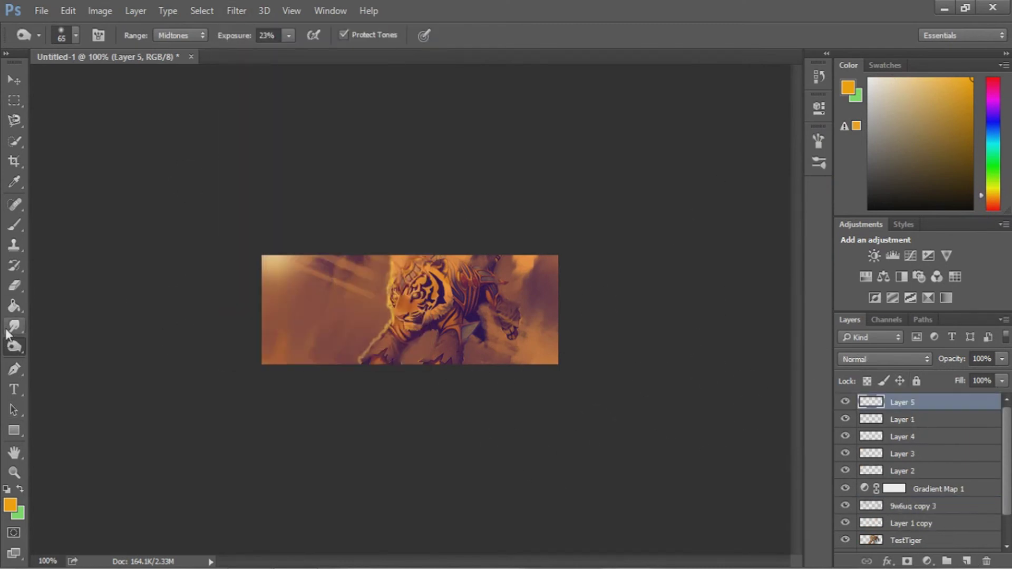
# Switch to the brush, browse its presets, and set the foreground colour to black.
pyautogui.press('b')
pyautogui.click(77, 36)
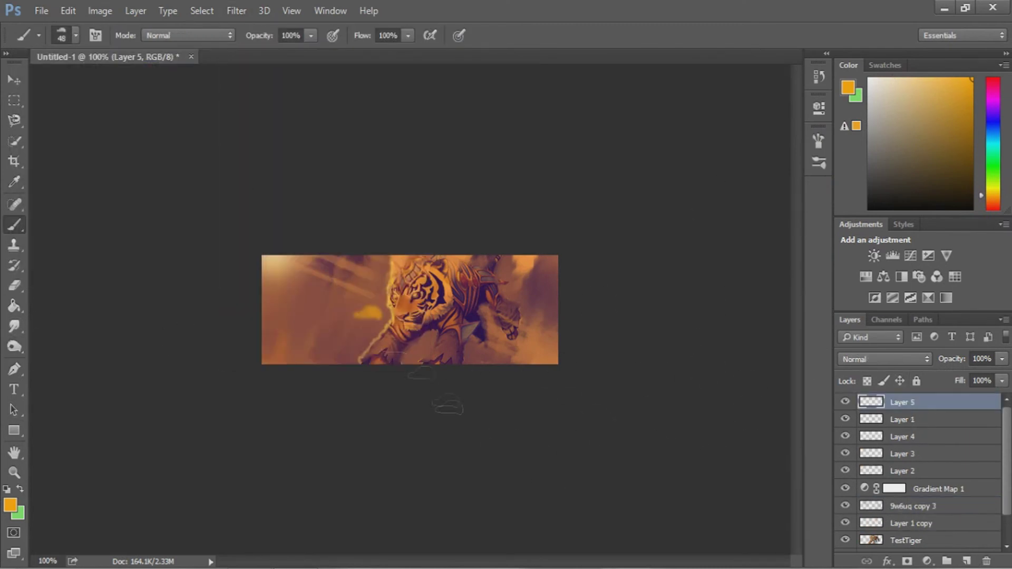
pyautogui.click(77, 35)
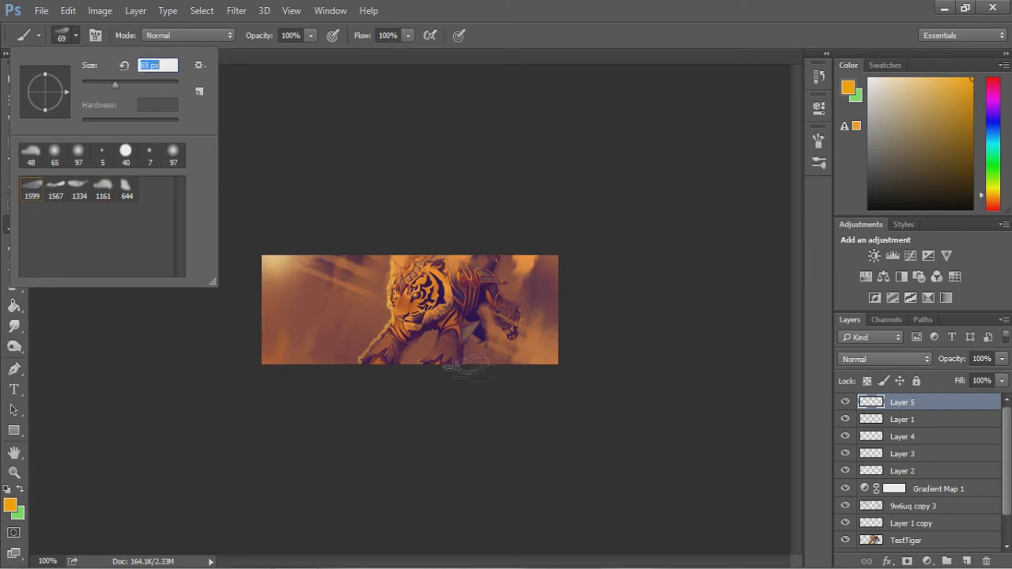
pyautogui.click(10, 505)
pyautogui.click(459, 440)
pyautogui.click(812, 238)
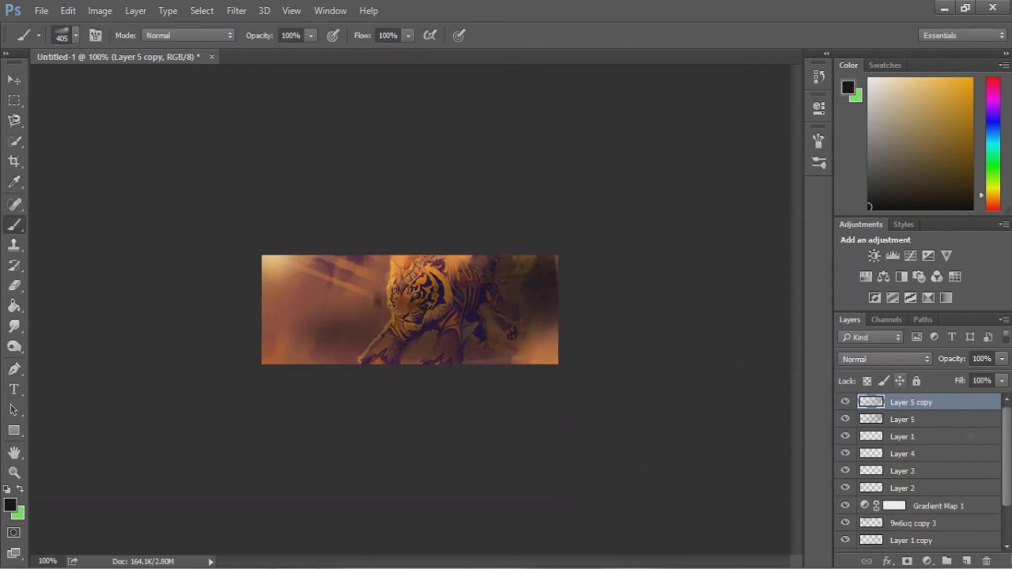
# Move Layer 5 copy below Gradient Map 1 and lower its opacity.
pyautogui.press('v')
pyautogui.click(901, 403)
pyautogui.press('e')
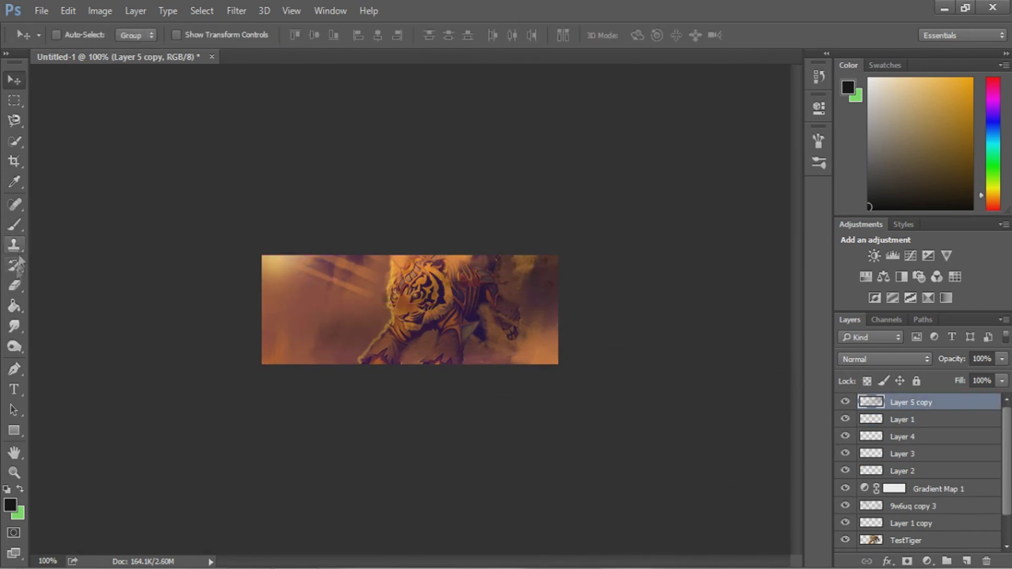
pyautogui.moveTo(978, 400); pyautogui.dragTo(923, 493)
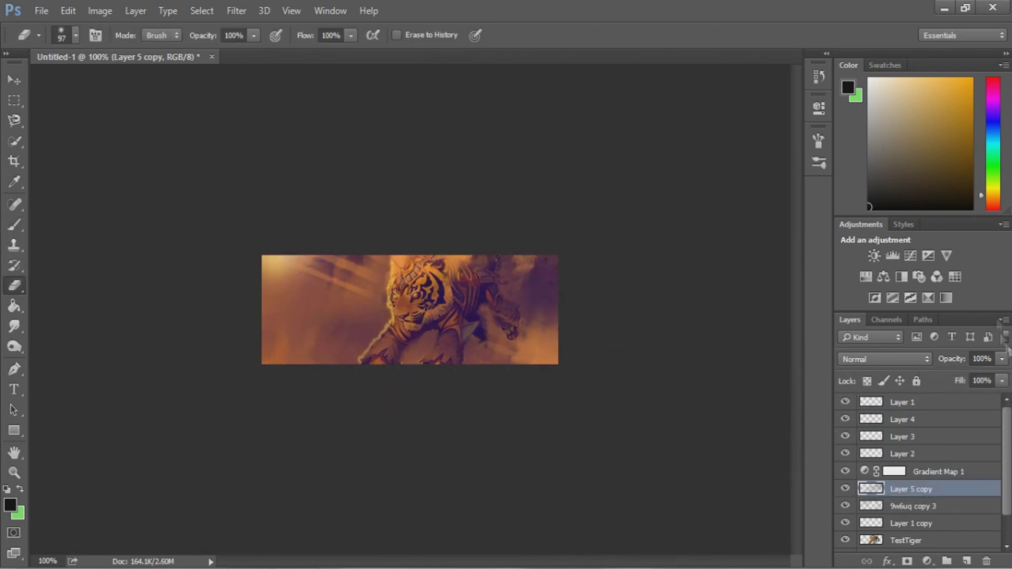
pyautogui.moveTo(1002, 359); pyautogui.dragTo(975, 383)
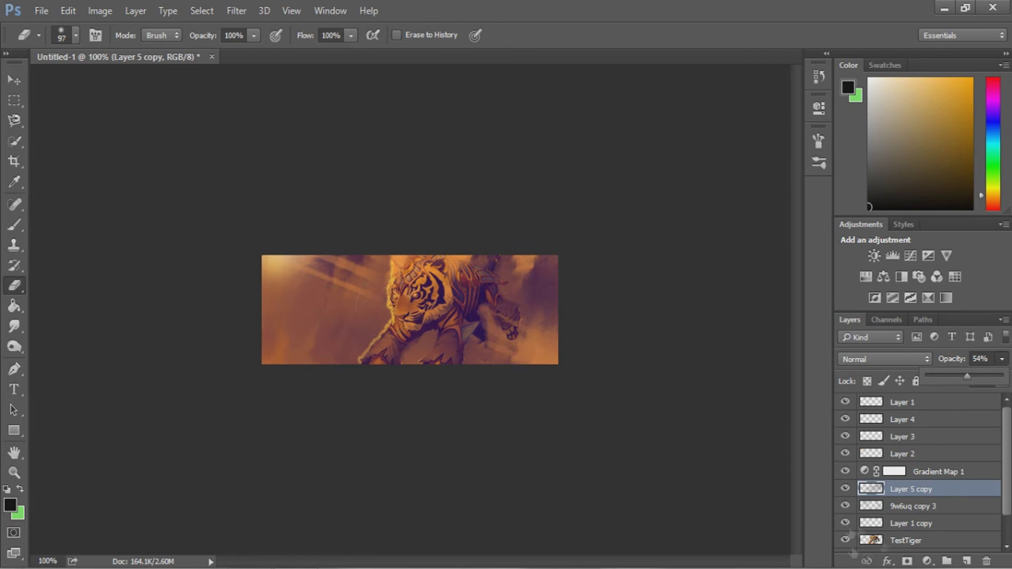
# Select the top layer and add a Levels adjustment layer.
pyautogui.click(901, 402)
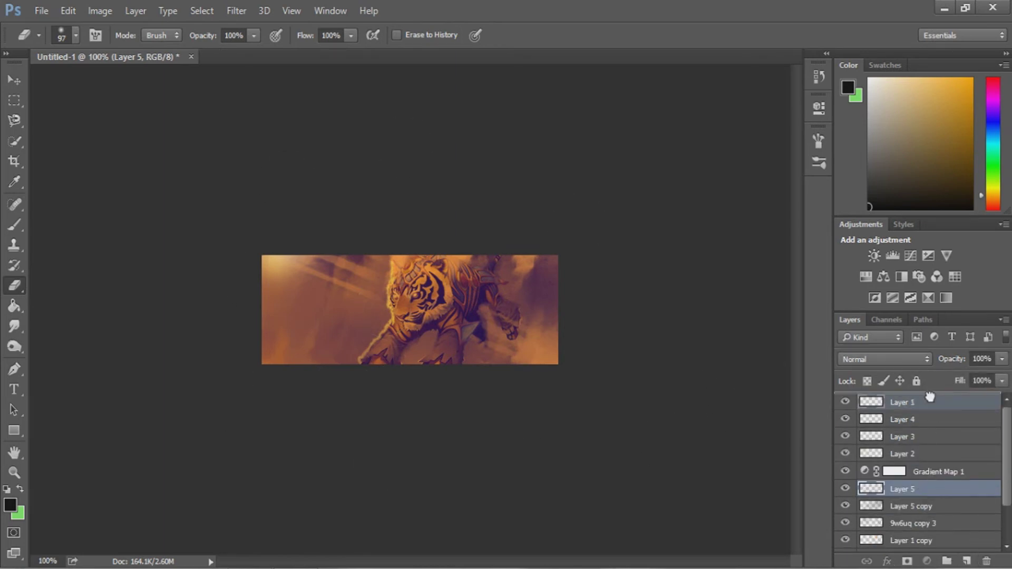
pyautogui.click(926, 561)
pyautogui.click(928, 338)
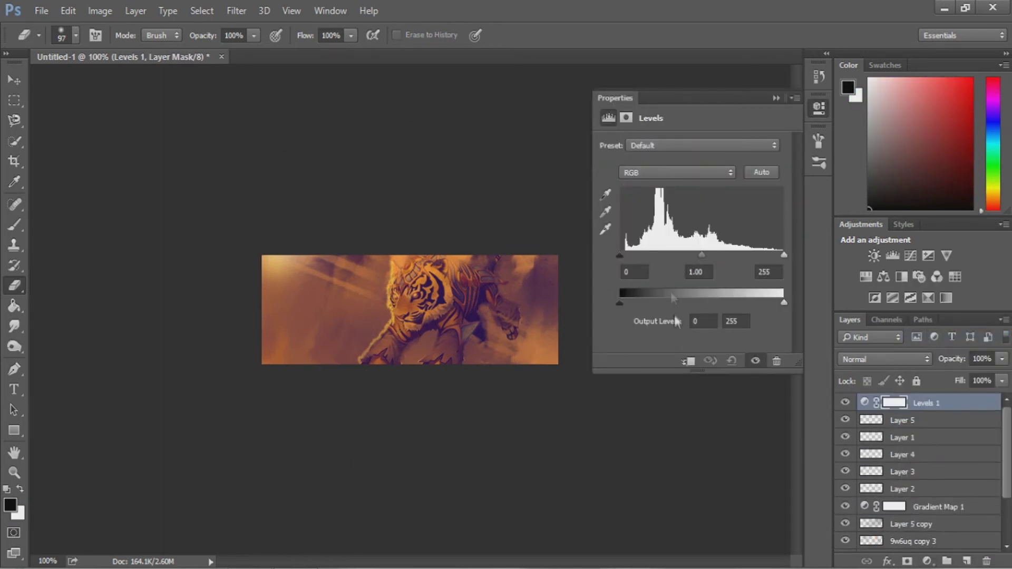
# Brighten the highlights by sliding the Levels white input left, then add a Curves adjustment.
pyautogui.moveTo(784, 255); pyautogui.dragTo(768, 255)
pyautogui.click(776, 99)
pyautogui.click(926, 561)
pyautogui.click(926, 343)
# Raise the RGB curve, reshape the Blue channel curve, and bring in the 9w6uq streak image.
pyautogui.moveTo(738, 224); pyautogui.dragTo(738, 216)
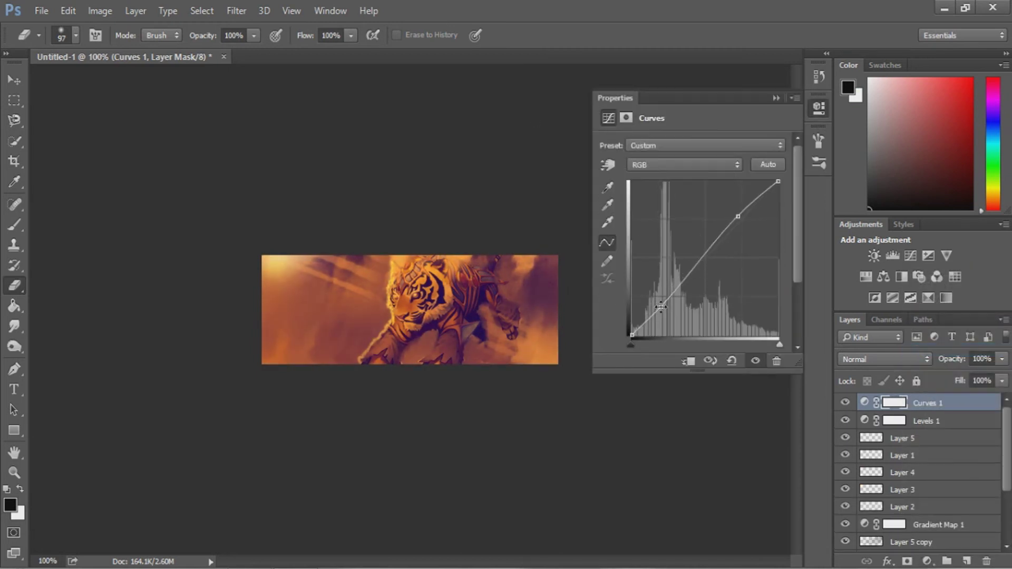
pyautogui.click(648, 166)
pyautogui.click(649, 198)
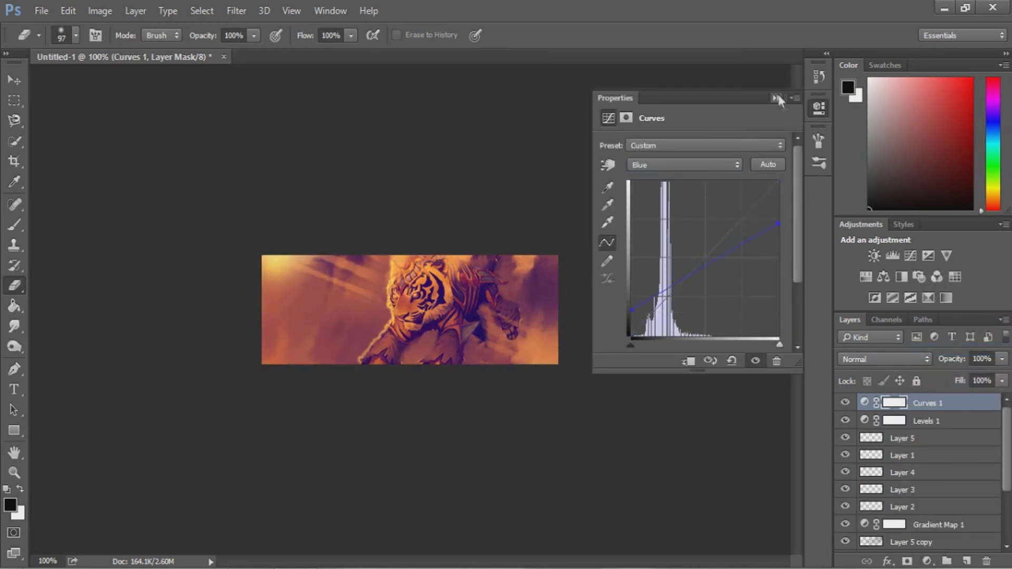
pyautogui.click(776, 98)
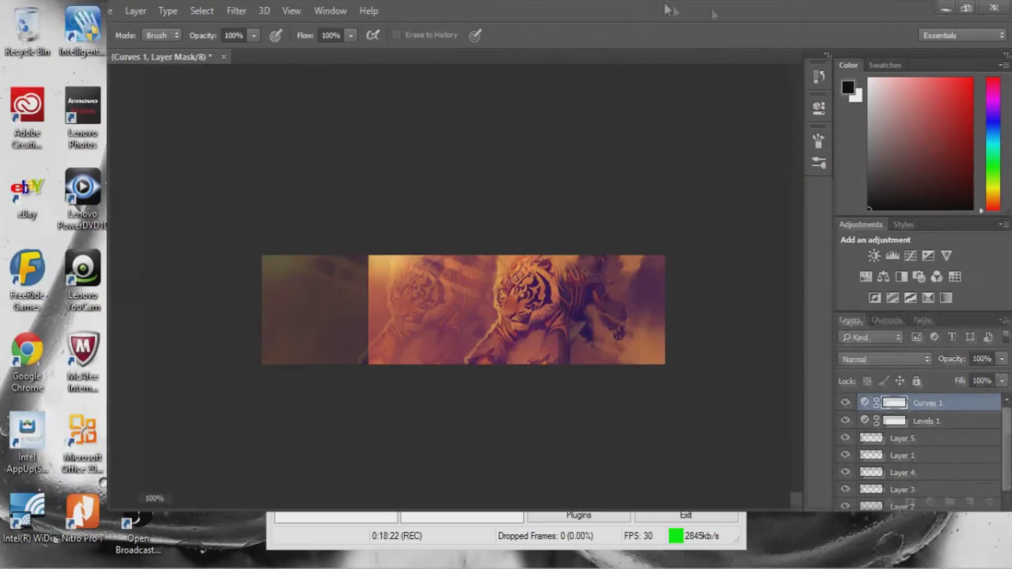
pyautogui.moveTo(972, 350)
pyautogui.mouseDown()
pyautogui.moveTo(358, 282)
pyautogui.moveTo(243, 282)
pyautogui.mouseUp()
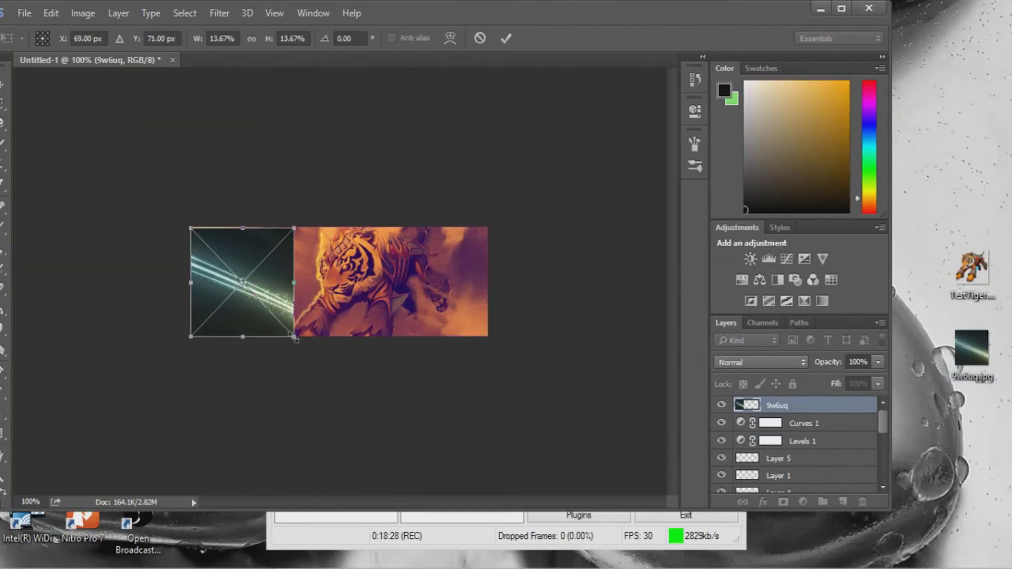
# Scale up and commit the placed streak image, setting it to Color Dodge.
pyautogui.moveTo(294, 338); pyautogui.dragTo(338, 337)
pyautogui.press('Return')
pyautogui.press('v')
pyautogui.click(745, 362)
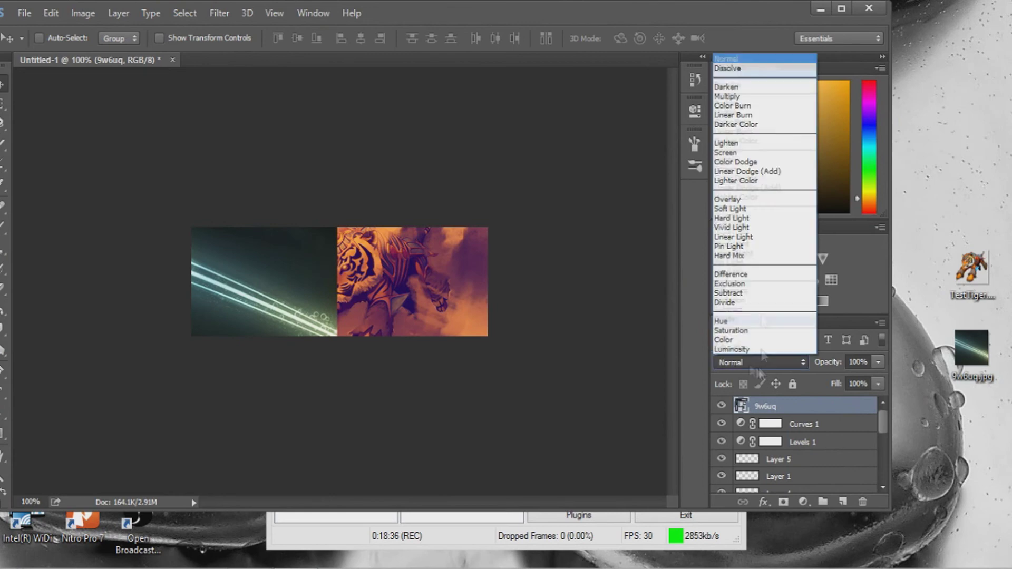
pyautogui.click(735, 235)
# Erase parts of the light streaks and reposition them over the banner.
pyautogui.moveTo(527, 13); pyautogui.dragTo(576, 23)
pyautogui.press('e')
pyautogui.moveTo(389, 374)
pyautogui.mouseDown()
pyautogui.moveTo(181, 327)
pyautogui.moveTo(364, 332)
pyautogui.mouseUp()
pyautogui.moveTo(827, 416); pyautogui.dragTo(827, 458)
pyautogui.press('v')
pyautogui.moveTo(338, 305); pyautogui.dragTo(342, 271)
# Free-transform the streaks, duplicate the layer, and move the copy below Levels 1.
pyautogui.hotkey('ctrl', 't')
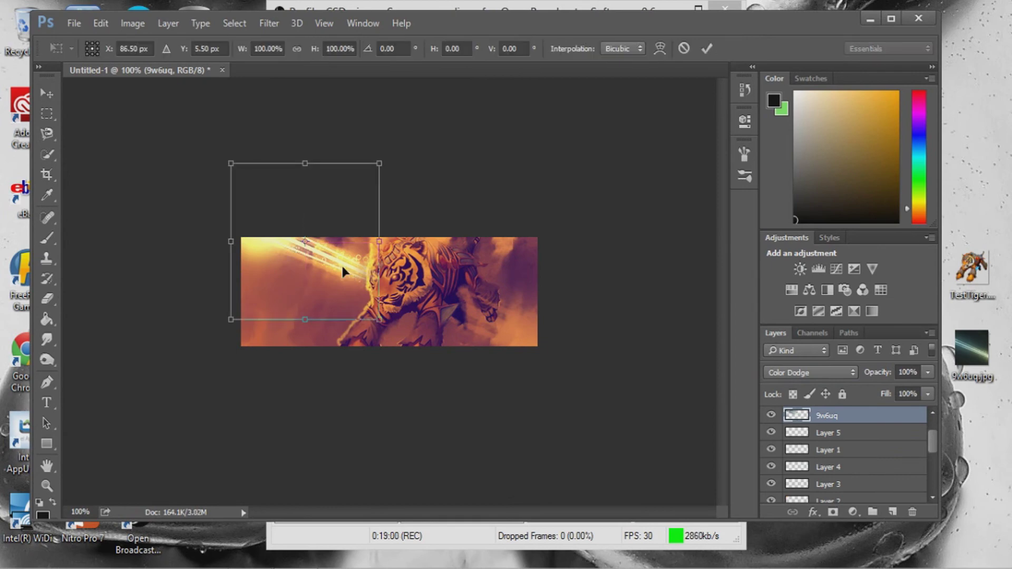
pyautogui.press('Return')
pyautogui.scroll(-3, 844, 453)
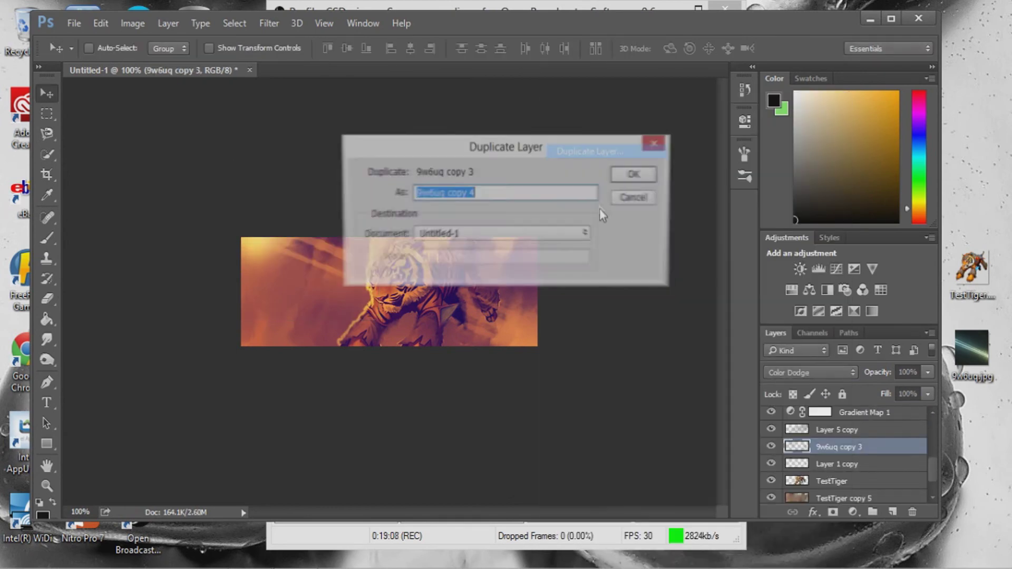
pyautogui.click(857, 448)
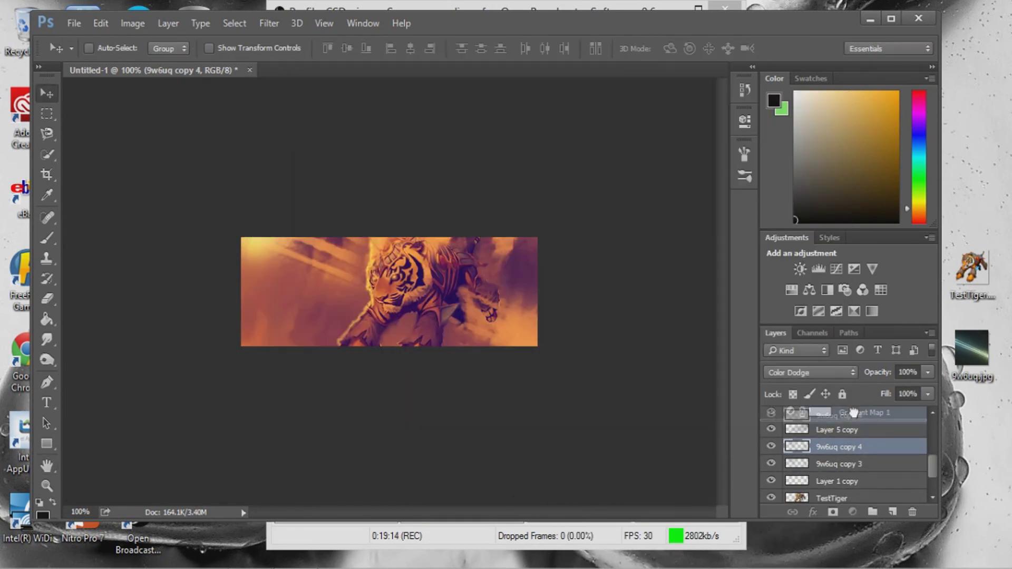
pyautogui.moveTo(858, 449)
pyautogui.mouseDown()
pyautogui.moveTo(847, 493)
pyautogui.moveTo(844, 451)
pyautogui.mouseUp()
# Lower the streak copy's opacity to about 53%.
pyautogui.click(928, 372)
pyautogui.moveTo(928, 392); pyautogui.dragTo(897, 392)
pyautogui.press('e')
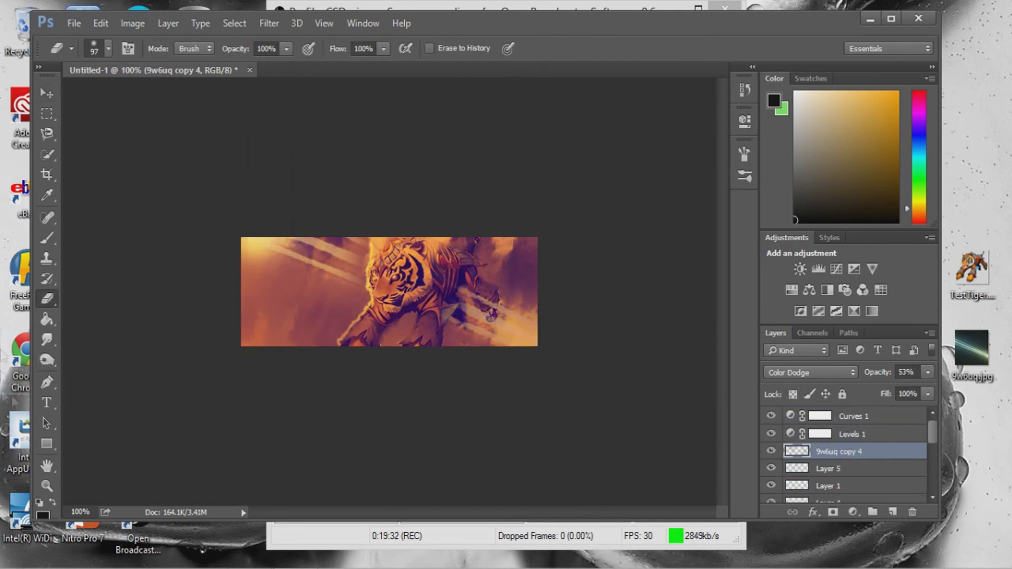
pyautogui.press('r')
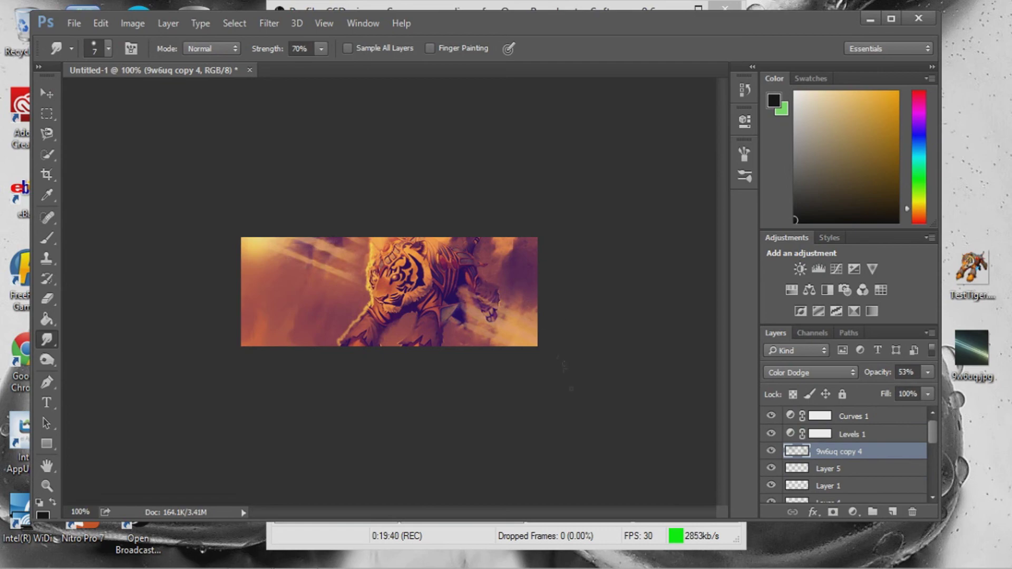
pyautogui.scroll(-3, 843, 459)
pyautogui.click(47, 402)
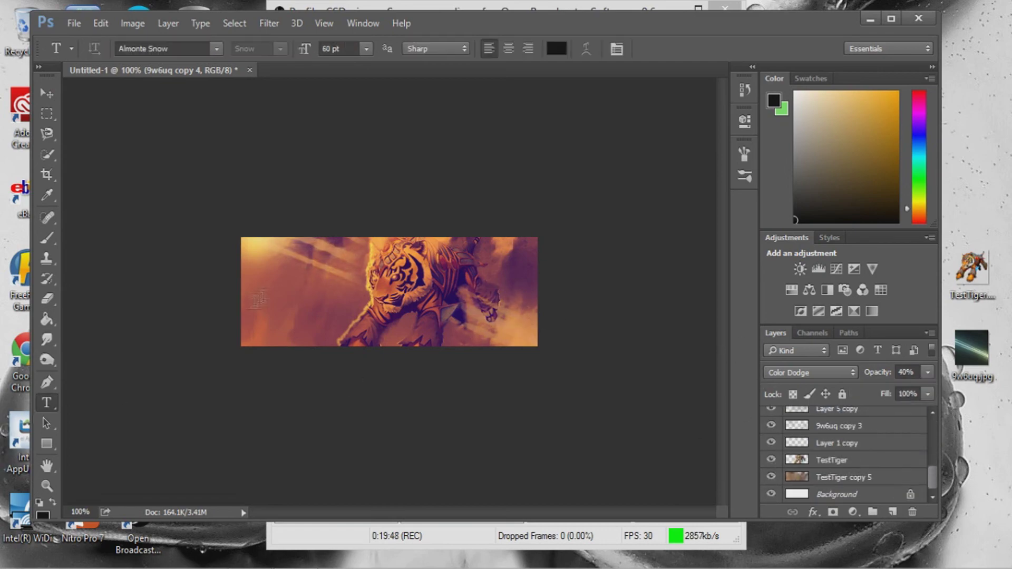
# Browse the font list for the FIERCE text without picking a font.
pyautogui.moveTo(254, 283); pyautogui.dragTo(356, 306)
pyautogui.click(217, 49)
pyautogui.scroll(-15, 304, 250)
pyautogui.scroll(10, 304, 250)
pyautogui.scroll(5, 304, 250)
pyautogui.scroll(-5, 316, 258)
pyautogui.scroll(-5, 329, 295)
pyautogui.scroll(-3, 325, 317)
pyautogui.scroll(5, 321, 309)
pyautogui.scroll(5, 321, 301)
pyautogui.click(279, 298)
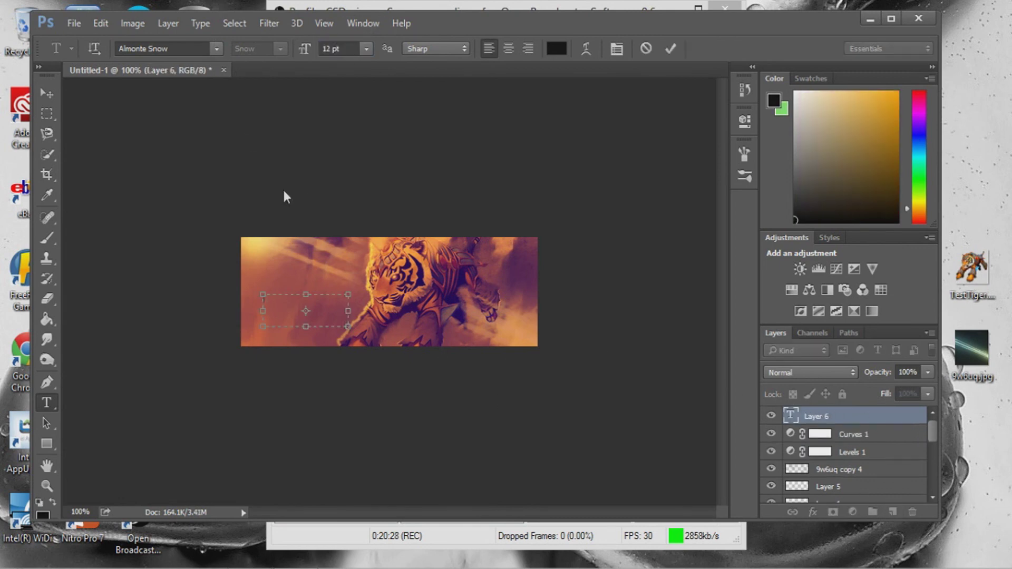
pyautogui.write('Fierce')
# Set the FIERCE text to Bebas Neue Regular in a dark red colour.
pyautogui.moveTo(263, 298); pyautogui.dragTo(316, 293)
pyautogui.click(163, 48)
pyautogui.write('bebas')
pyautogui.click(257, 99)
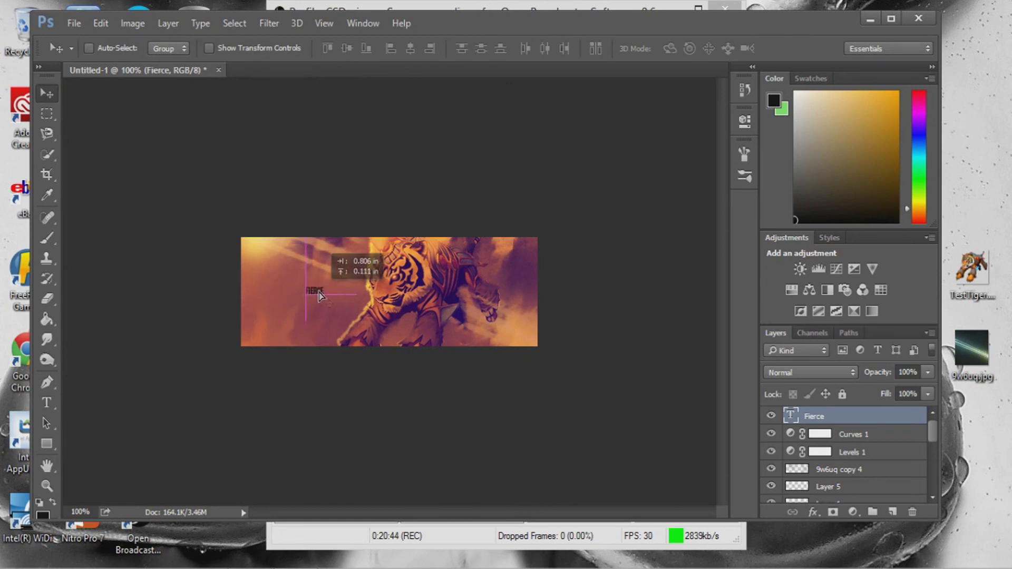
pyautogui.click(556, 49)
pyautogui.click(661, 252)
pyautogui.click(603, 374)
pyautogui.click(794, 238)
# Move the FIERCE text left of the tiger and discard a stray empty text layer.
pyautogui.click(47, 93)
pyautogui.moveTo(322, 304)
pyautogui.mouseDown()
pyautogui.moveTo(498, 268)
pyautogui.moveTo(338, 316)
pyautogui.mouseUp()
pyautogui.doubleClick(327, 317)
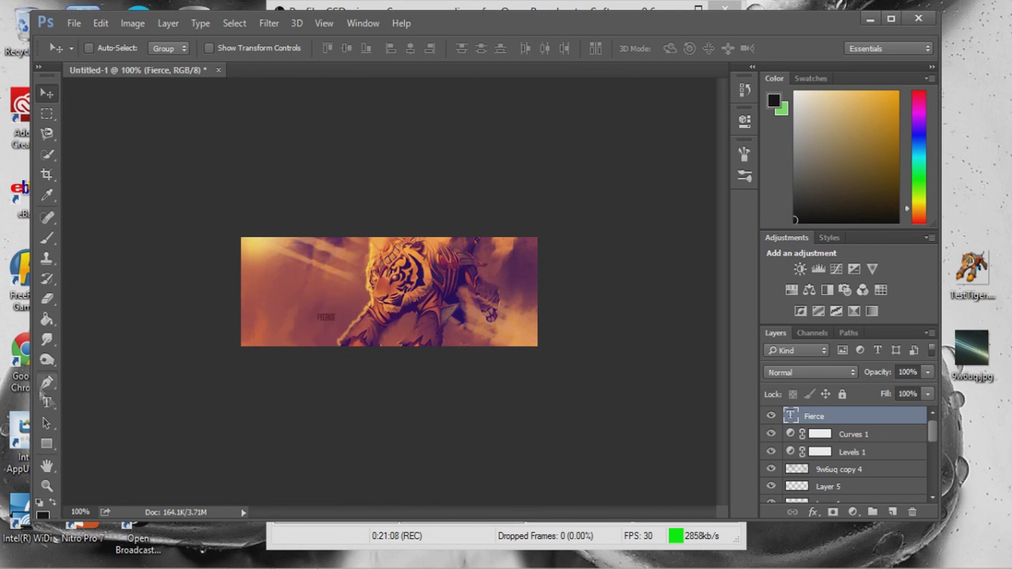
pyautogui.click(46, 94)
pyautogui.click(47, 403)
pyautogui.click(330, 322)
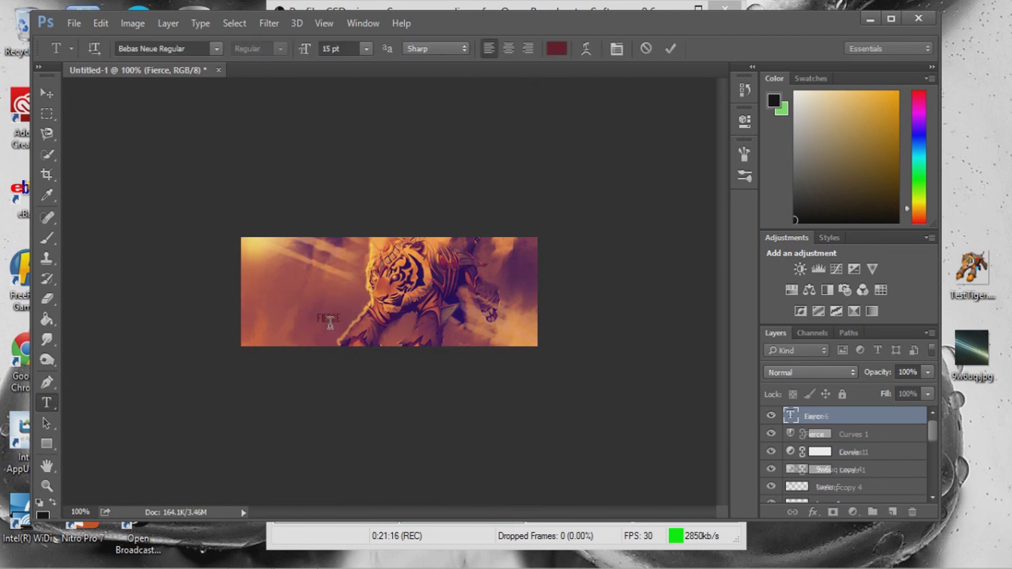
pyautogui.click(864, 434)
# Duplicate the Fierce layer as Fierce copy and rasterize the original Fierce text.
pyautogui.rightClick(843, 434)
pyautogui.click(885, 458)
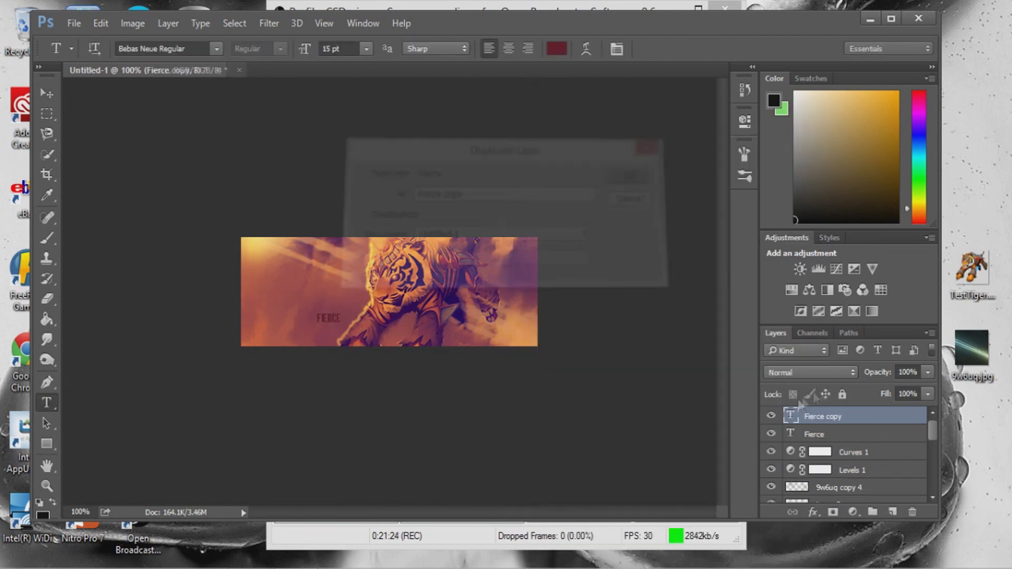
pyautogui.press('Return')
pyautogui.click(46, 340)
pyautogui.click(327, 319)
pyautogui.click(441, 240)
# Set the rasterized Fierce layer to Color Dodge blend mode at 48% opacity.
pyautogui.click(810, 372)
pyautogui.click(836, 181)
pyautogui.press('v')
pyautogui.click(928, 372)
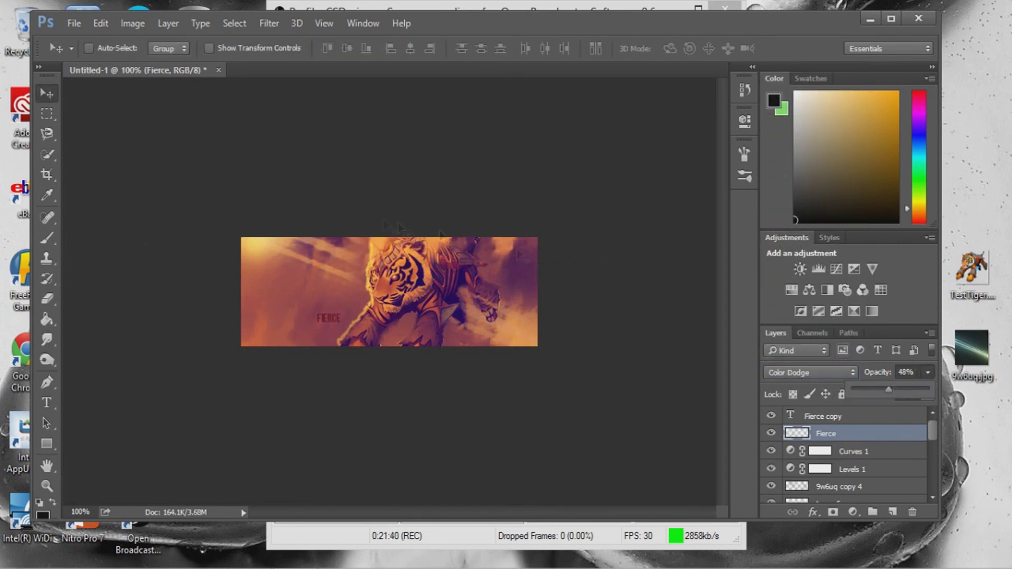
pyautogui.press('m')
pyautogui.moveTo(232, 232); pyautogui.dragTo(580, 243)
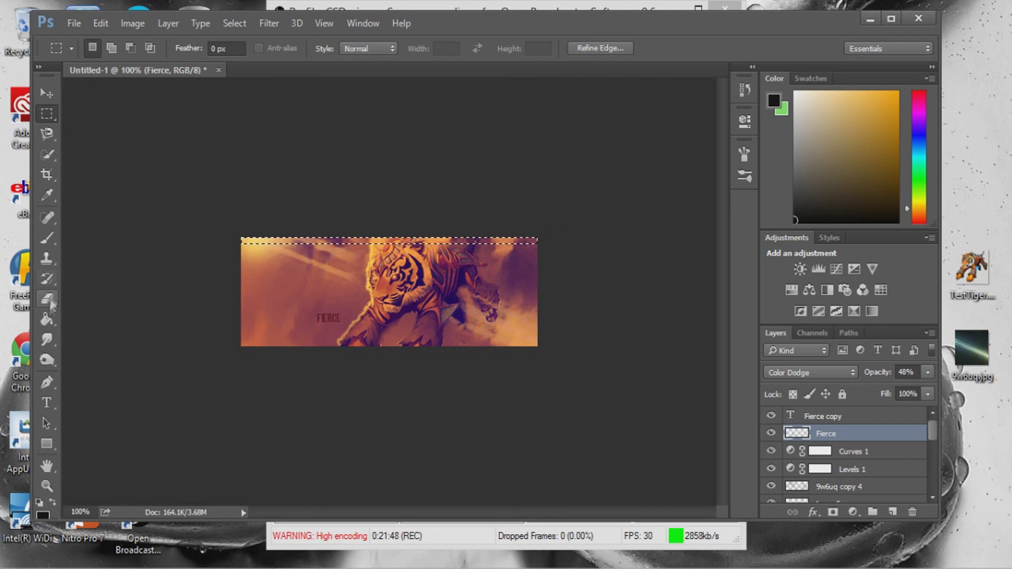
# Put Fierce above Fierce copy, then fill a top-edge strip on a new layer black.
pyautogui.click(47, 319)
pyautogui.moveTo(840, 442); pyautogui.dragTo(841, 434)
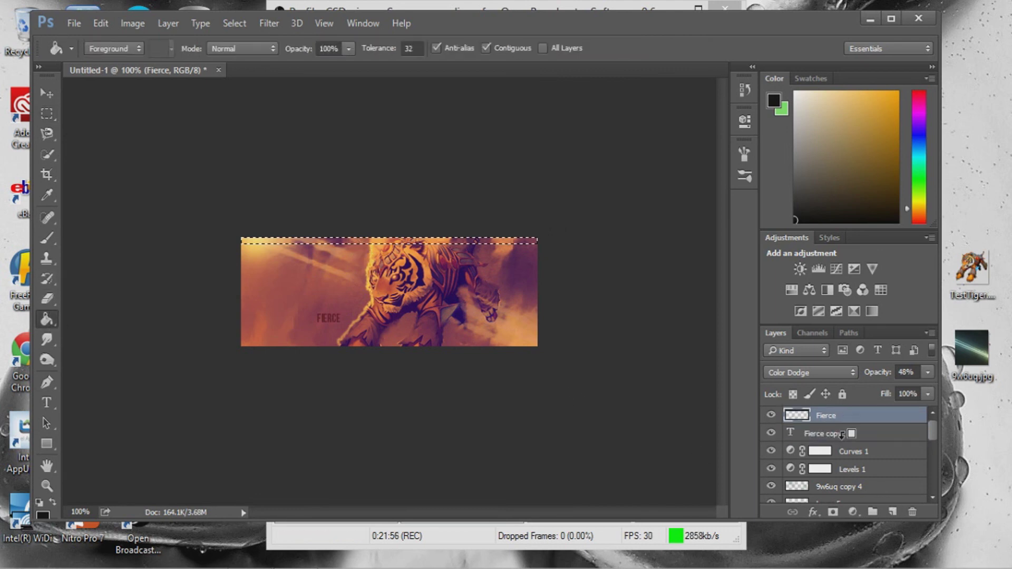
pyautogui.hotkey('ctrl', 'shift', 'alt', 'n')
pyautogui.press('m')
pyautogui.moveTo(240, 237); pyautogui.dragTo(538, 249)
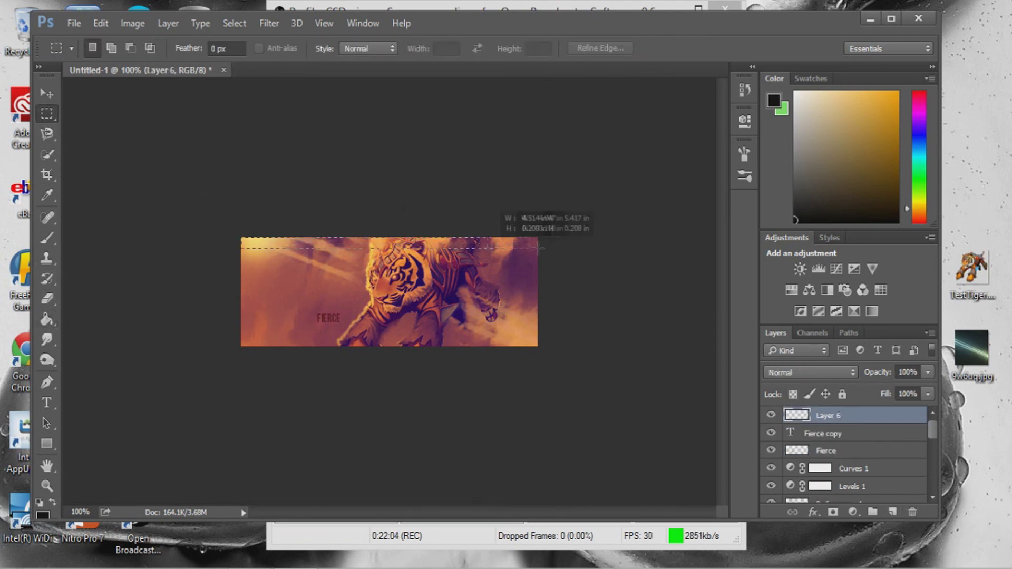
pyautogui.press('g')
pyautogui.click(448, 243)
pyautogui.press('m')
pyautogui.press('v')
pyautogui.hotkey('ctrl', 'd')
# Duplicate the black bar to the banner's bottom edge and place it below Fierce copy.
pyautogui.rightClick(831, 415)
pyautogui.click(580, 132)
pyautogui.click(652, 176)
pyautogui.moveTo(454, 243); pyautogui.dragTo(454, 340)
pyautogui.moveTo(839, 433); pyautogui.dragTo(833, 469)
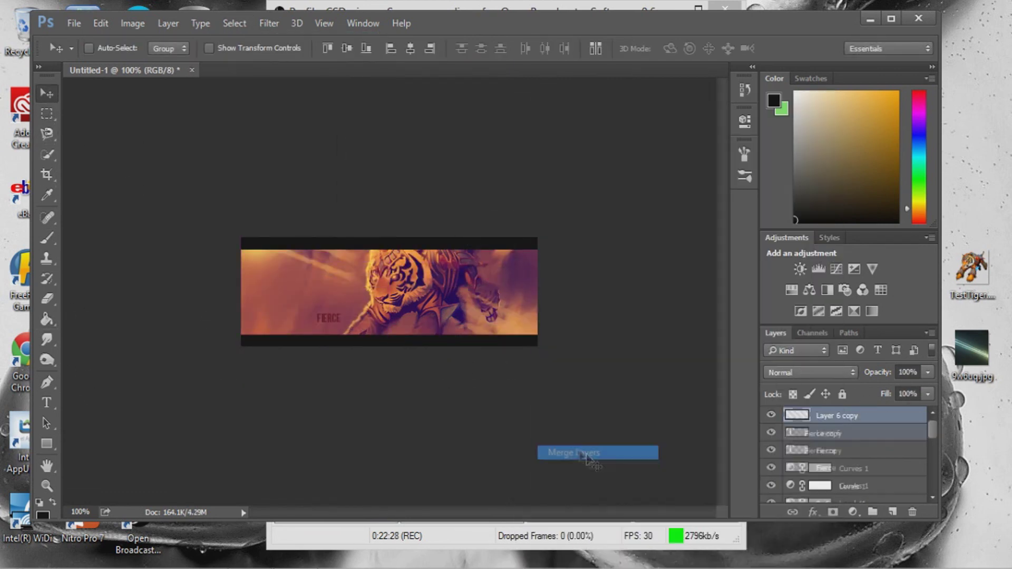